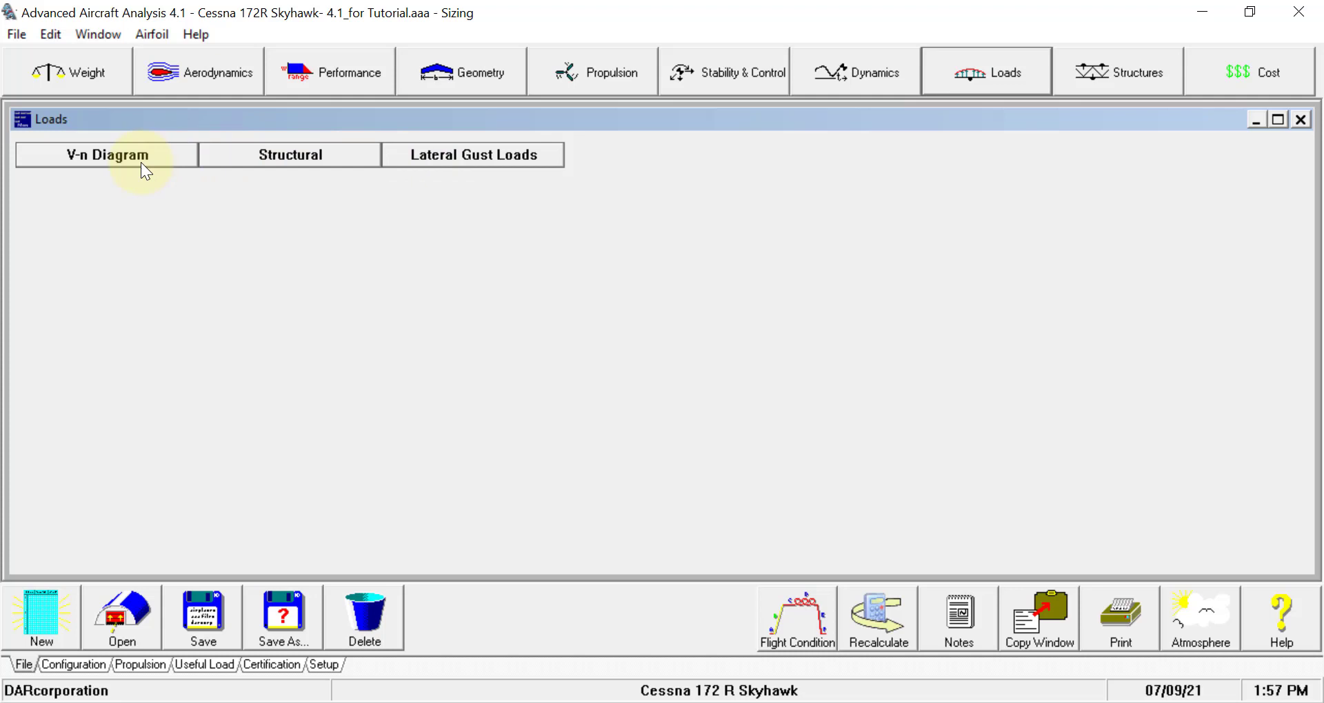
Plot the V-n diagram from the FAR Part 23.335 input parameters, examine the maneuver and gust envelopes, and close it.
left_click(142, 165)
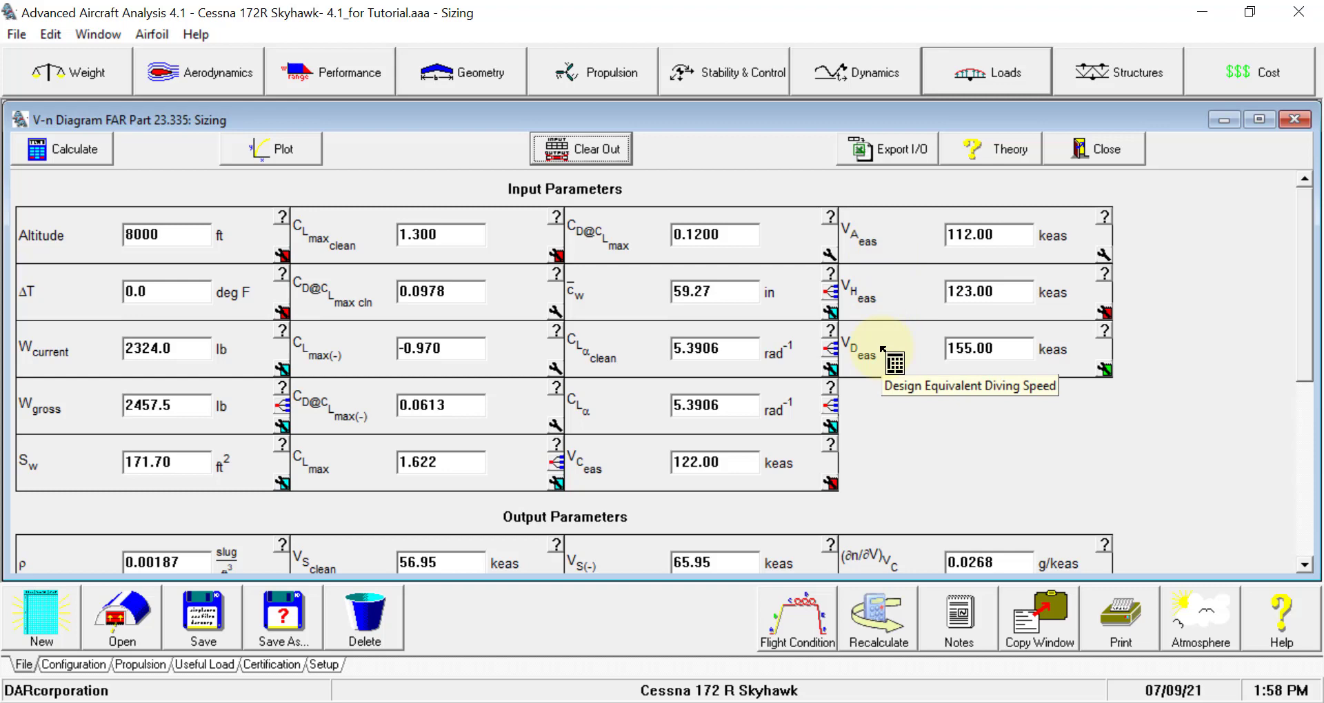
left_click(267, 156)
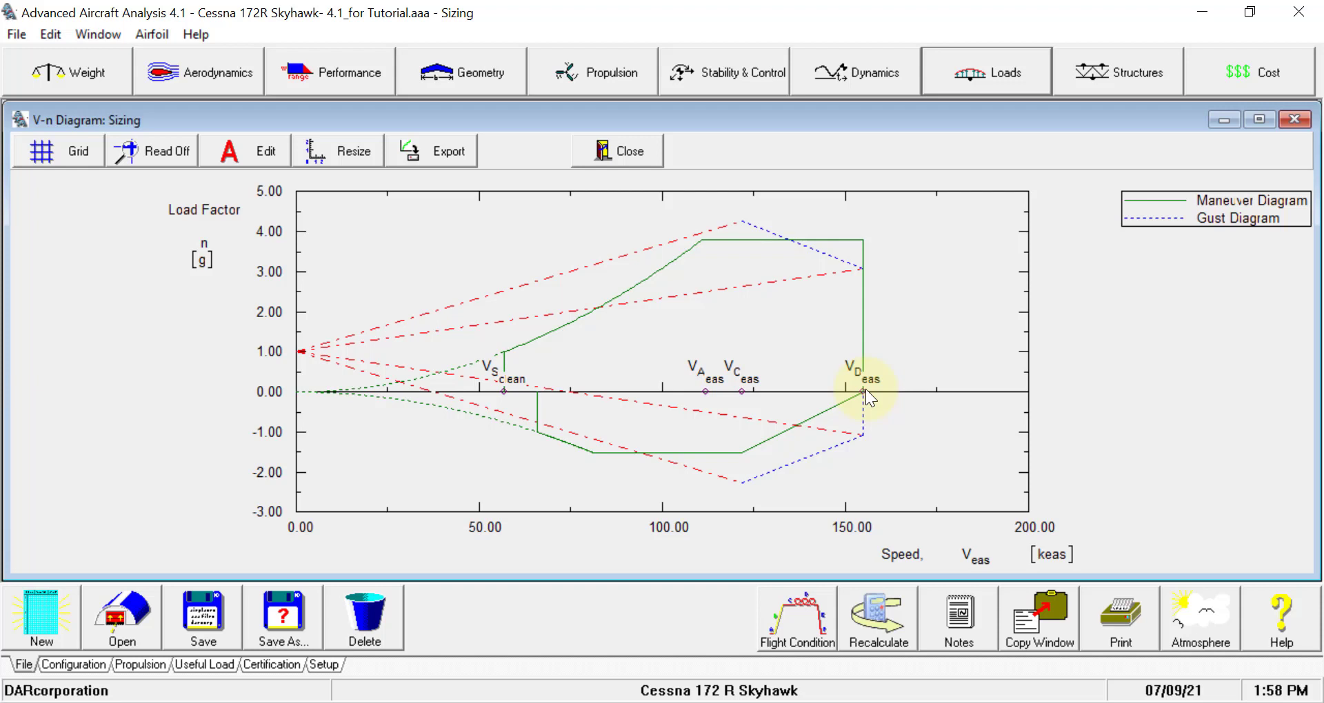
left_click(646, 144)
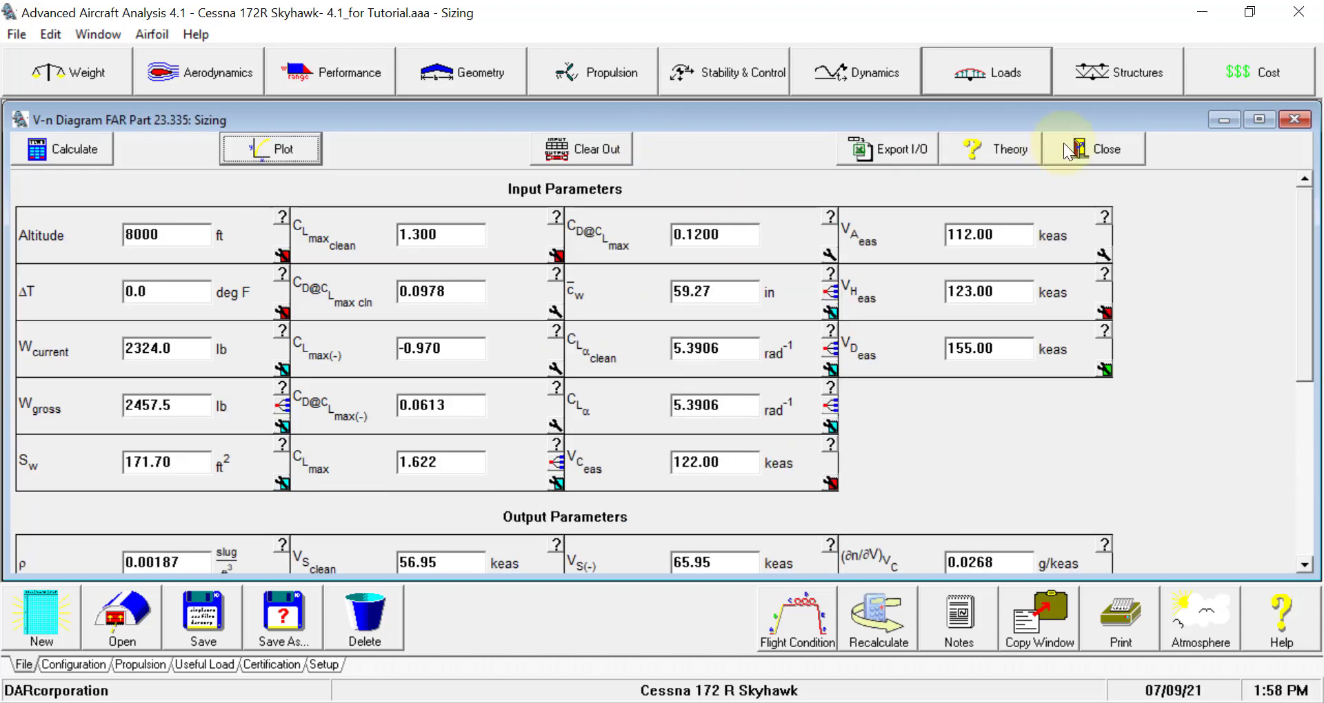
left_click(1068, 151)
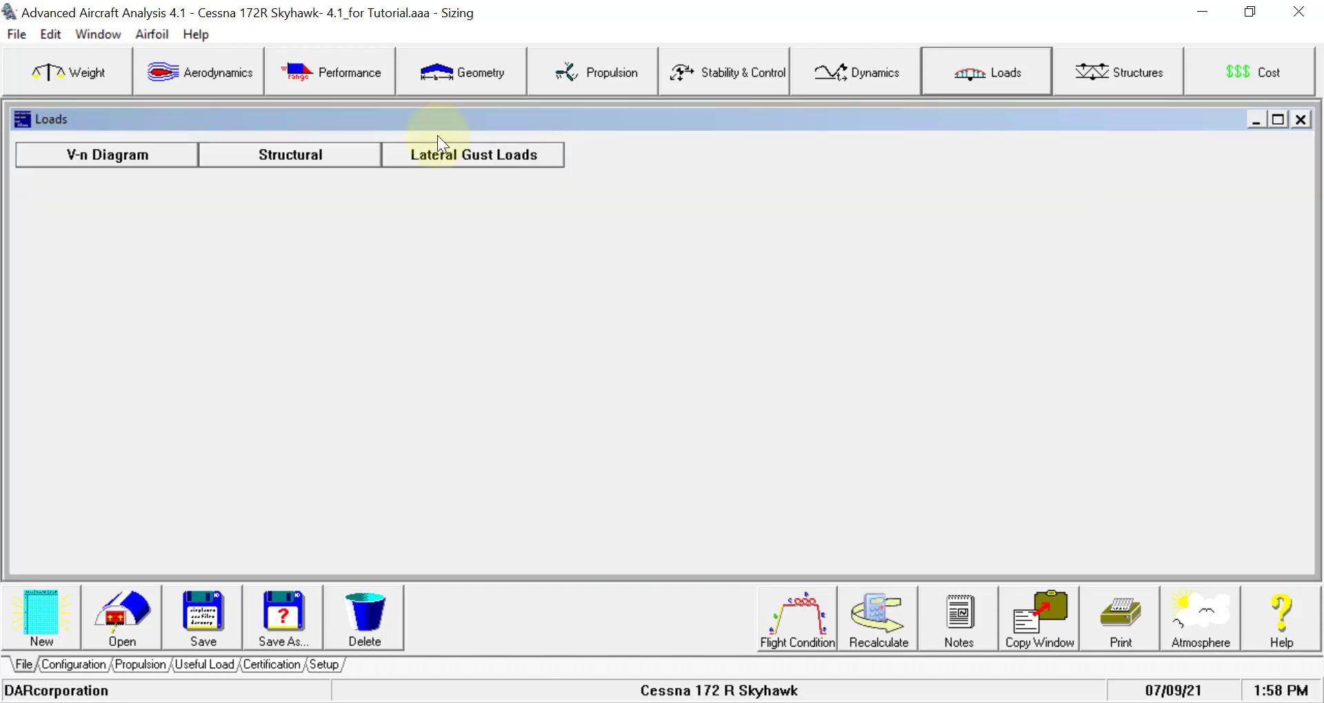
Examine which components and weight categories are available for the wing's concentrated weights, leaving the selection without changes.
left_click(303, 153)
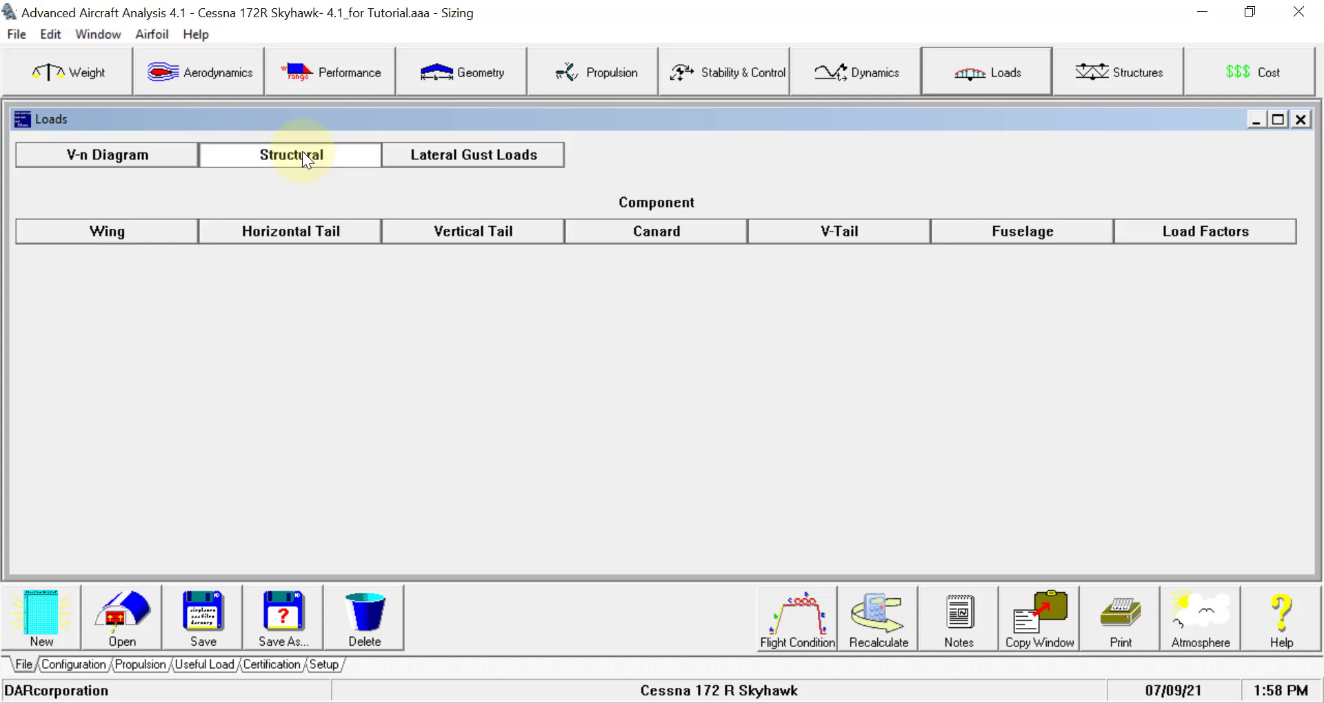
left_click(162, 233)
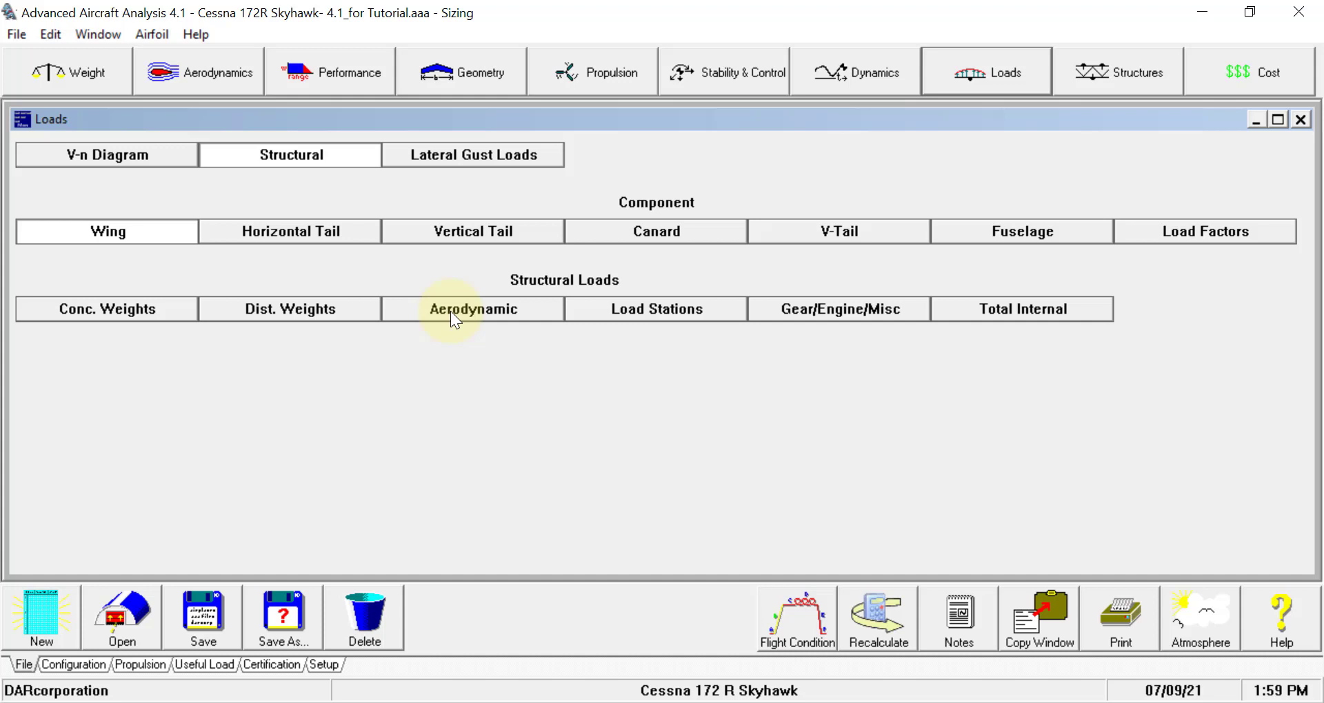
left_click(145, 309)
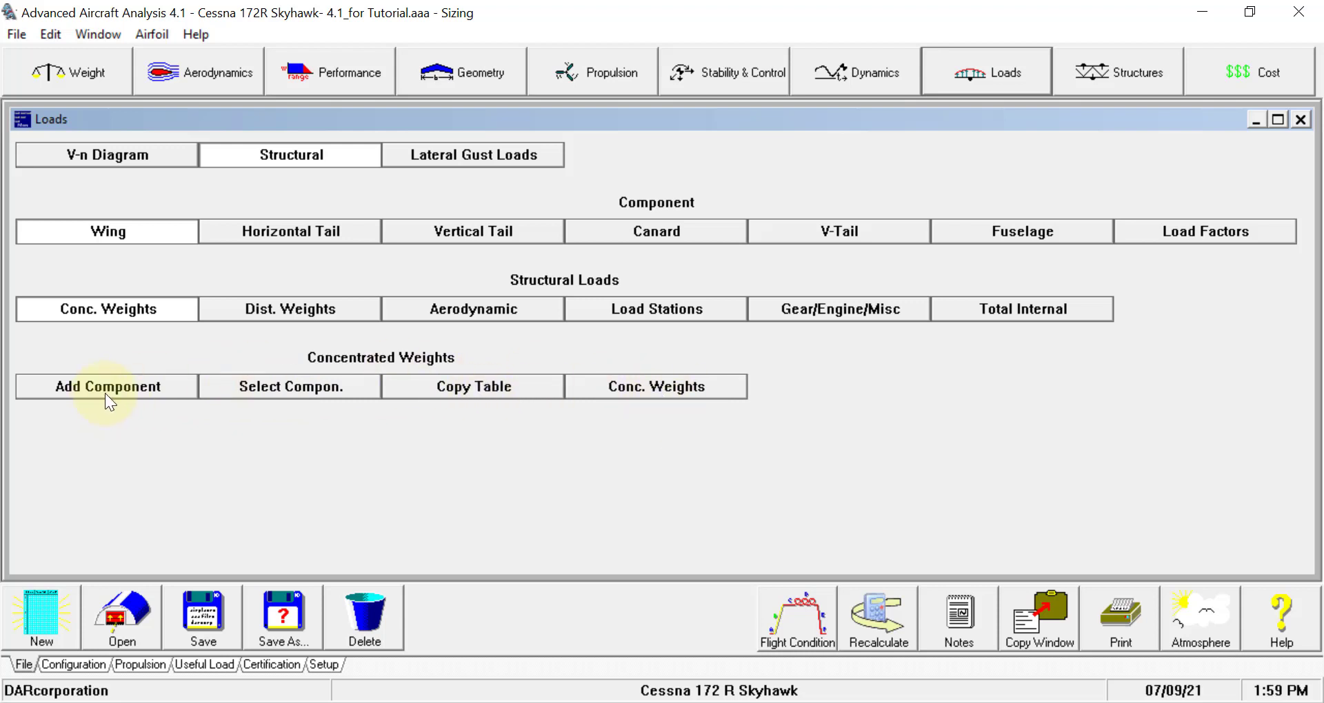
left_click(235, 383)
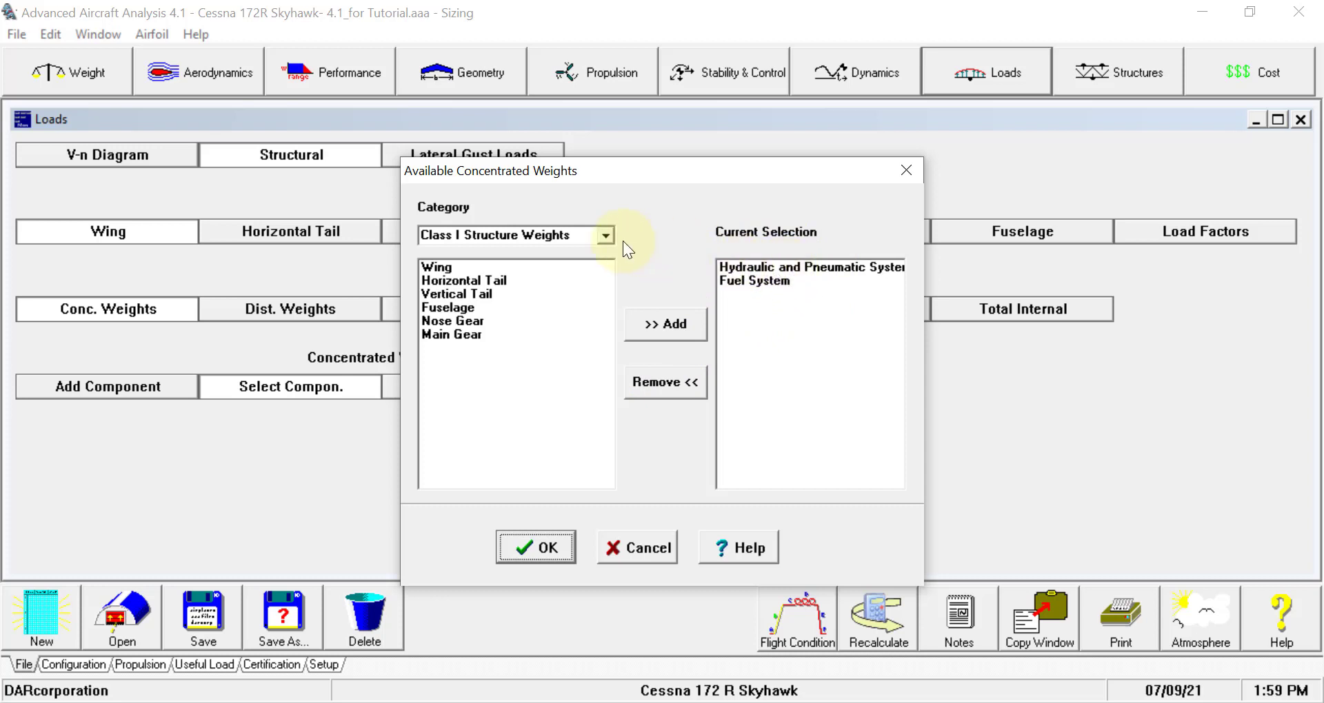
left_click(601, 237)
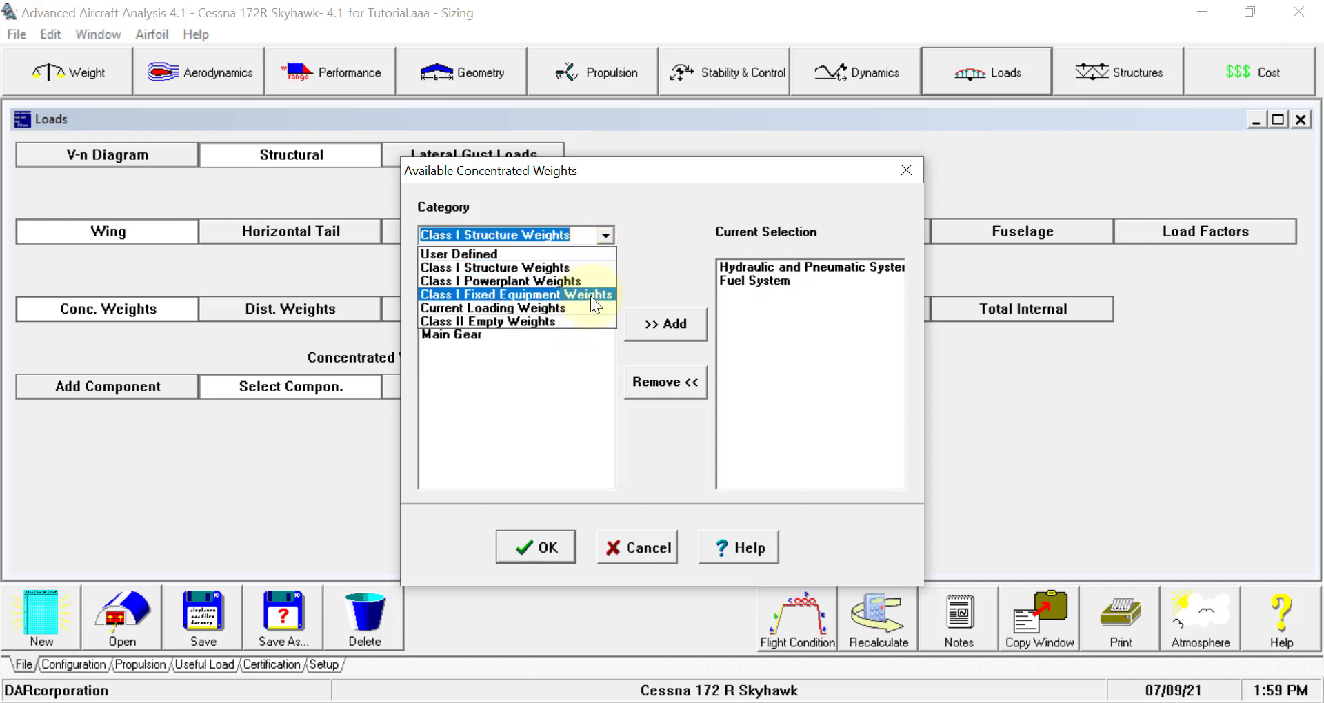
left_click(670, 551)
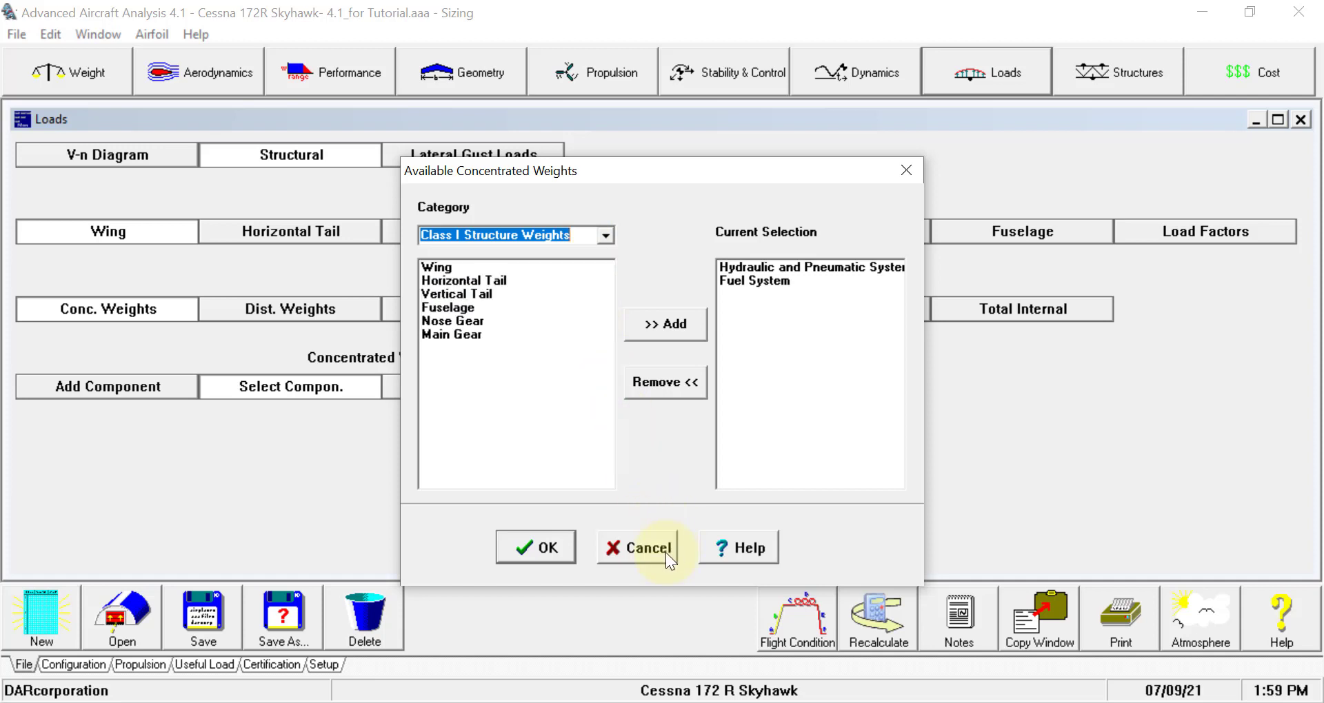
left_click(660, 554)
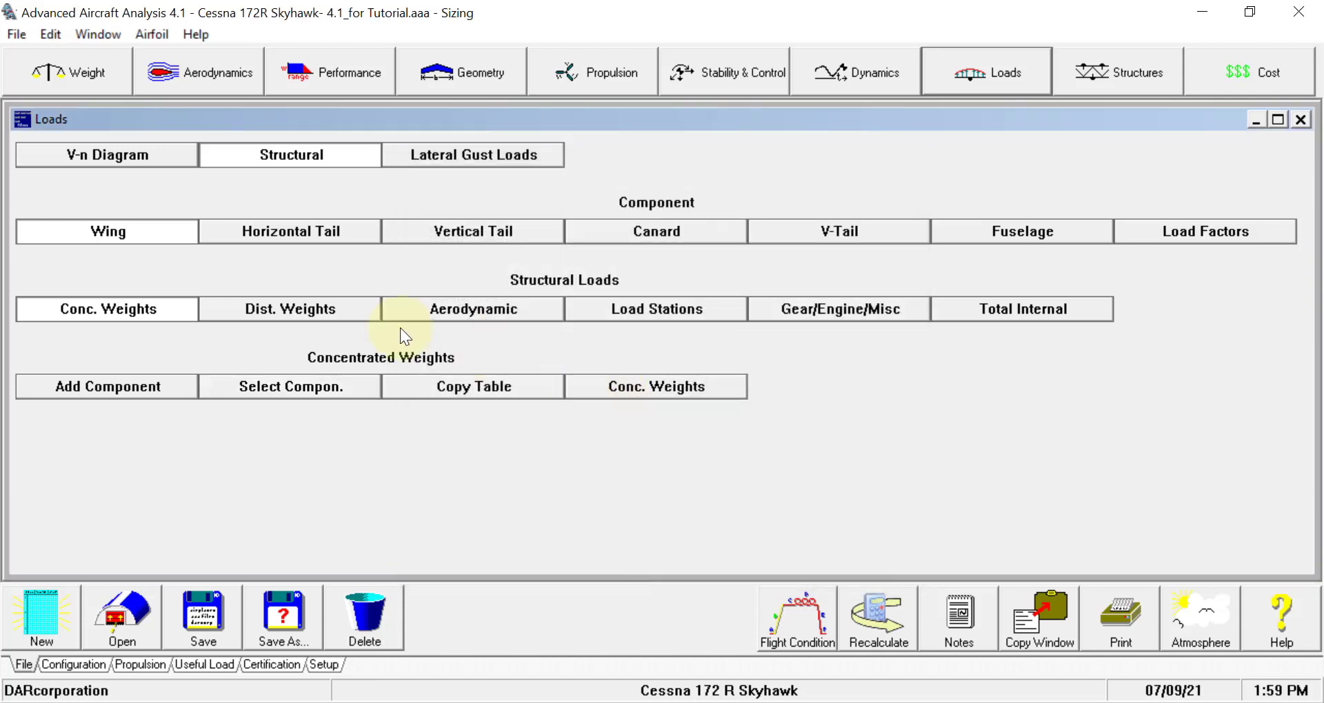
Examine the components selected as the wing's distributed weights and the options for its aerodynamic loads.
left_click(340, 314)
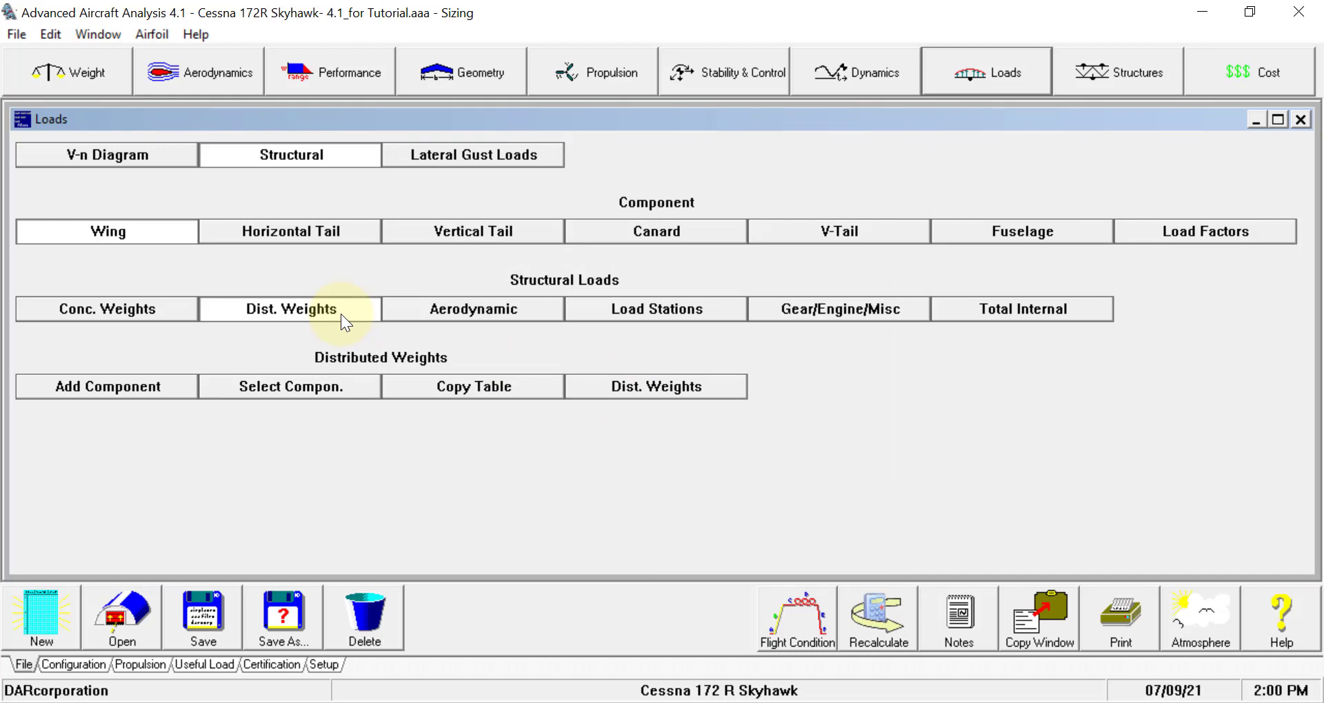
left_click(327, 386)
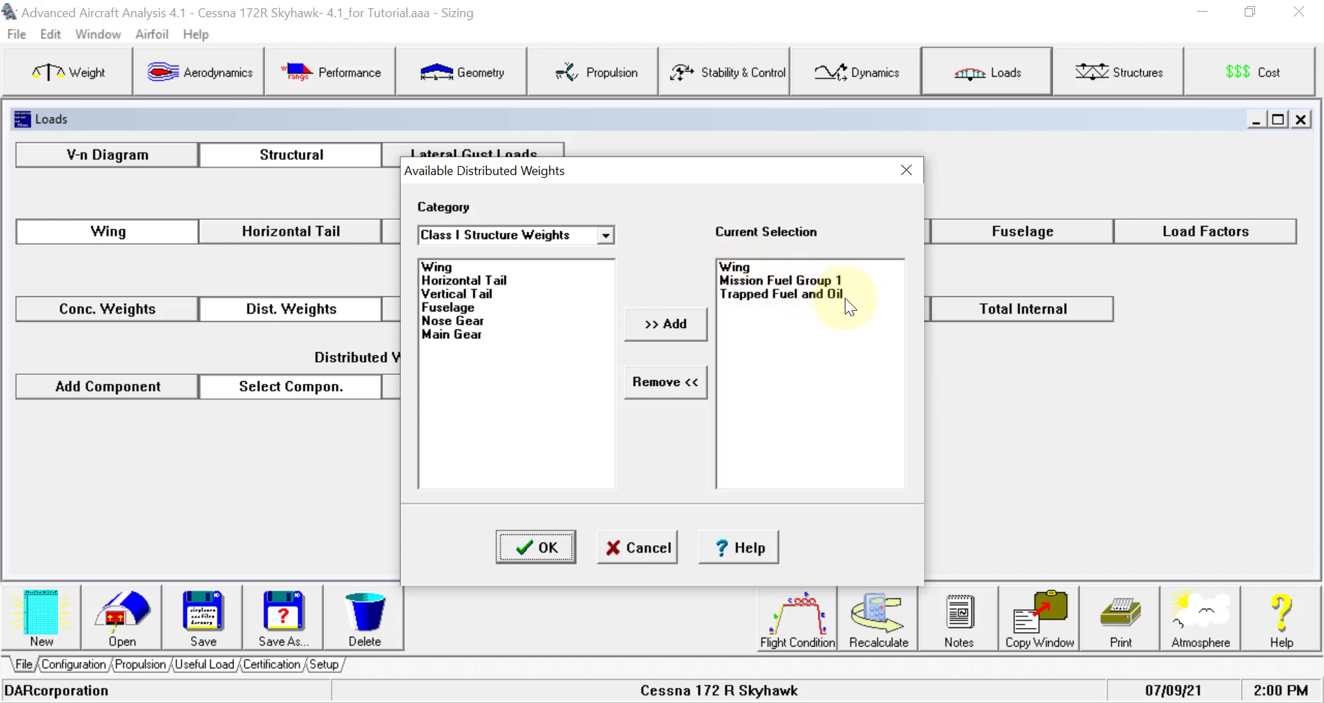
left_click(665, 556)
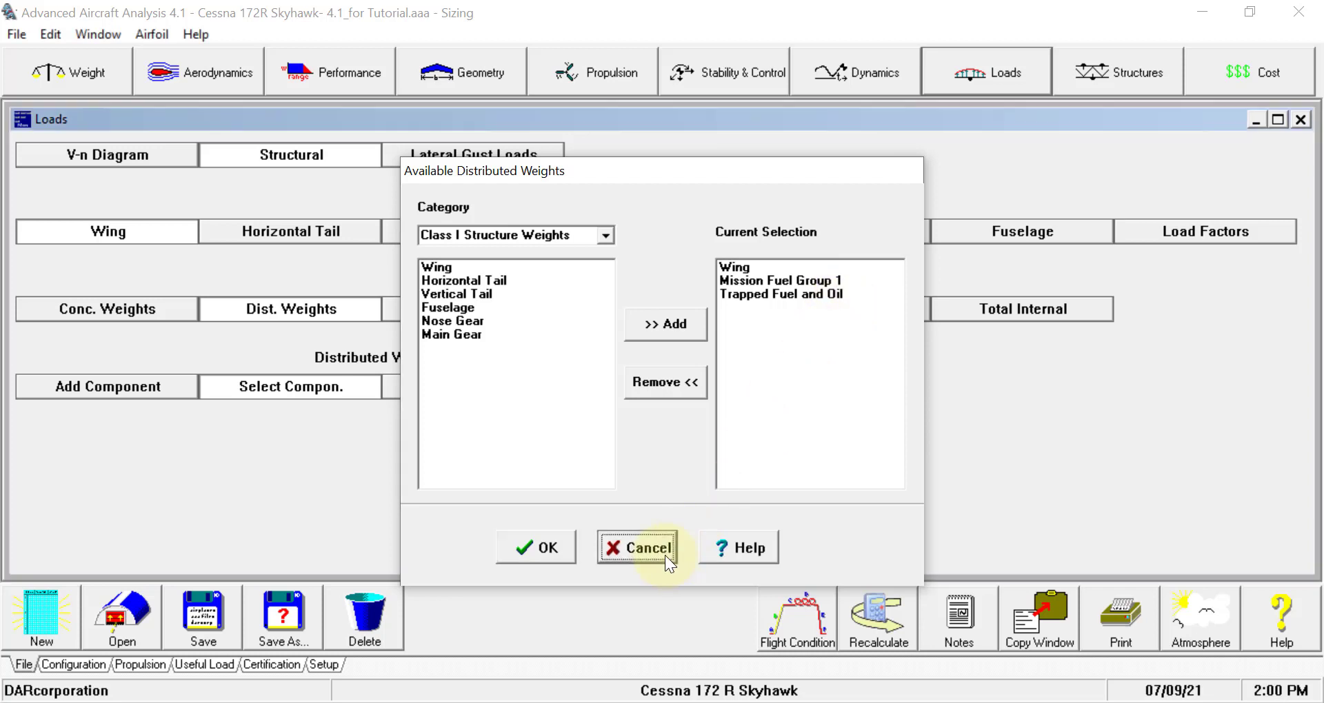
left_click(527, 313)
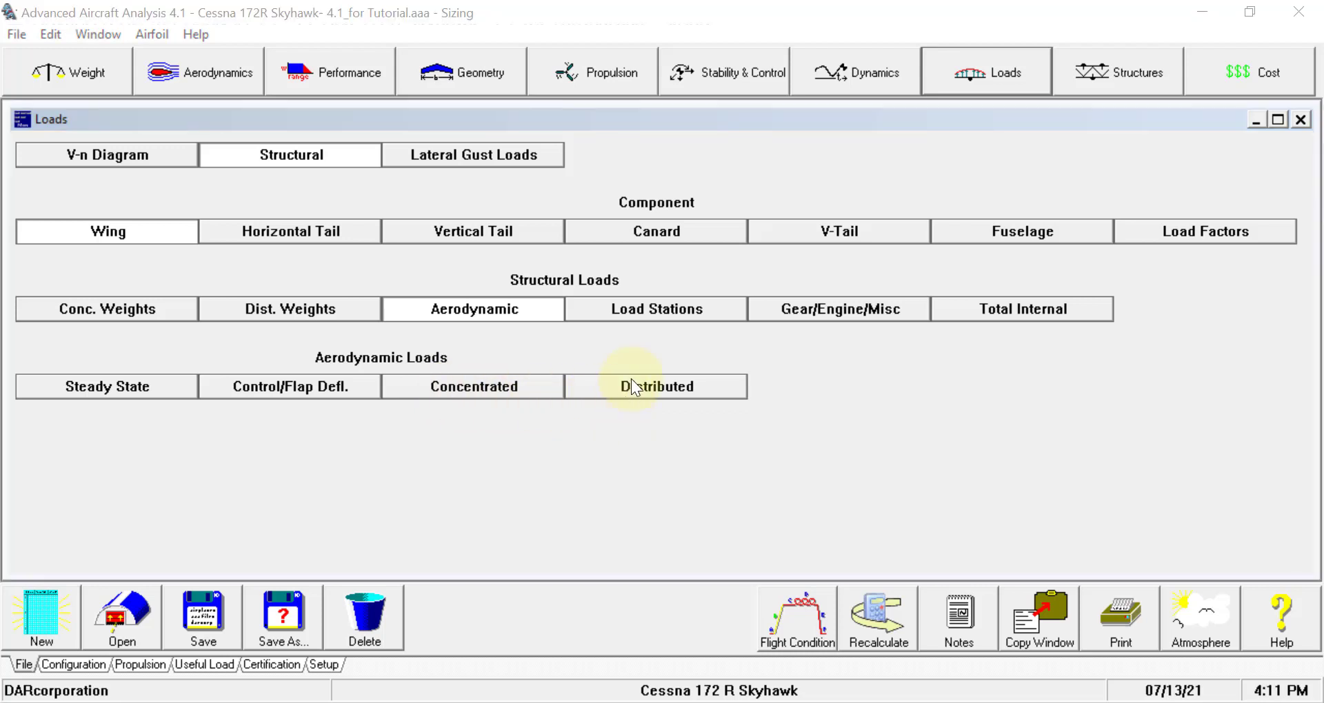
Set the Y location of the wing's load station 21 to 211 in and calculate the wing load stations.
left_click(646, 311)
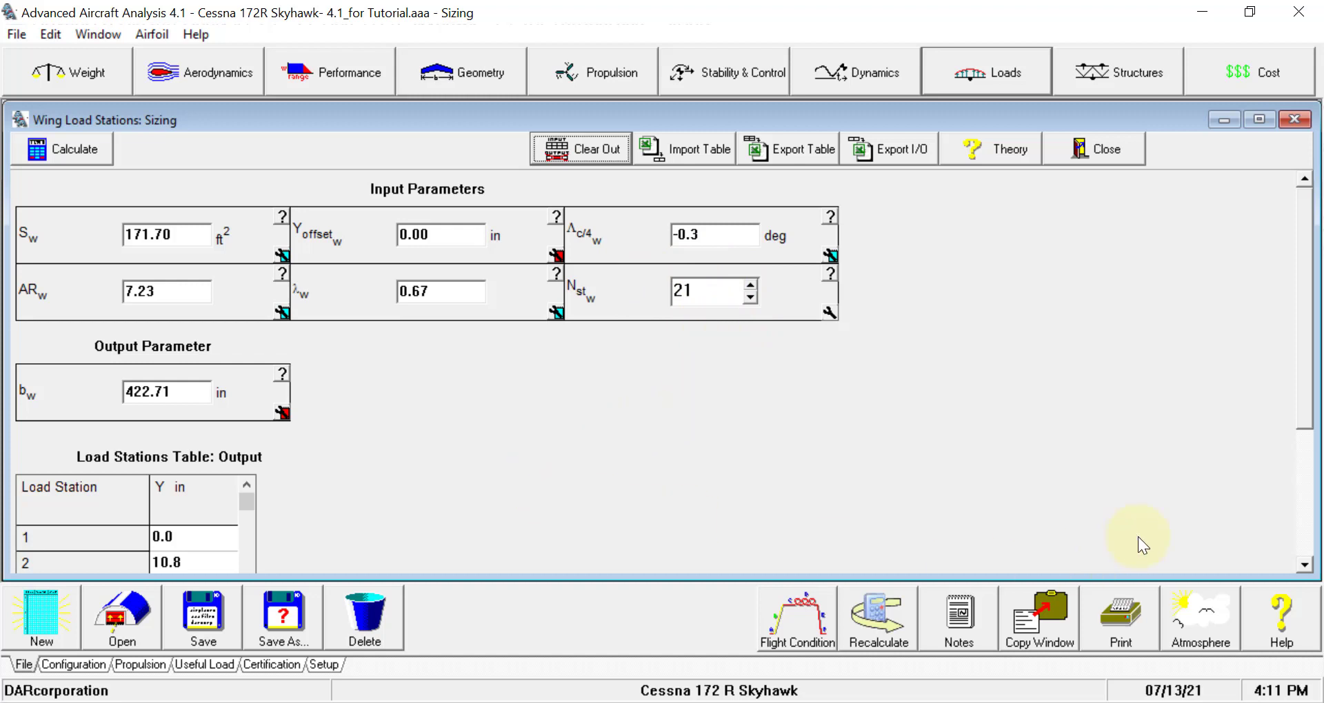
left_click(1307, 549)
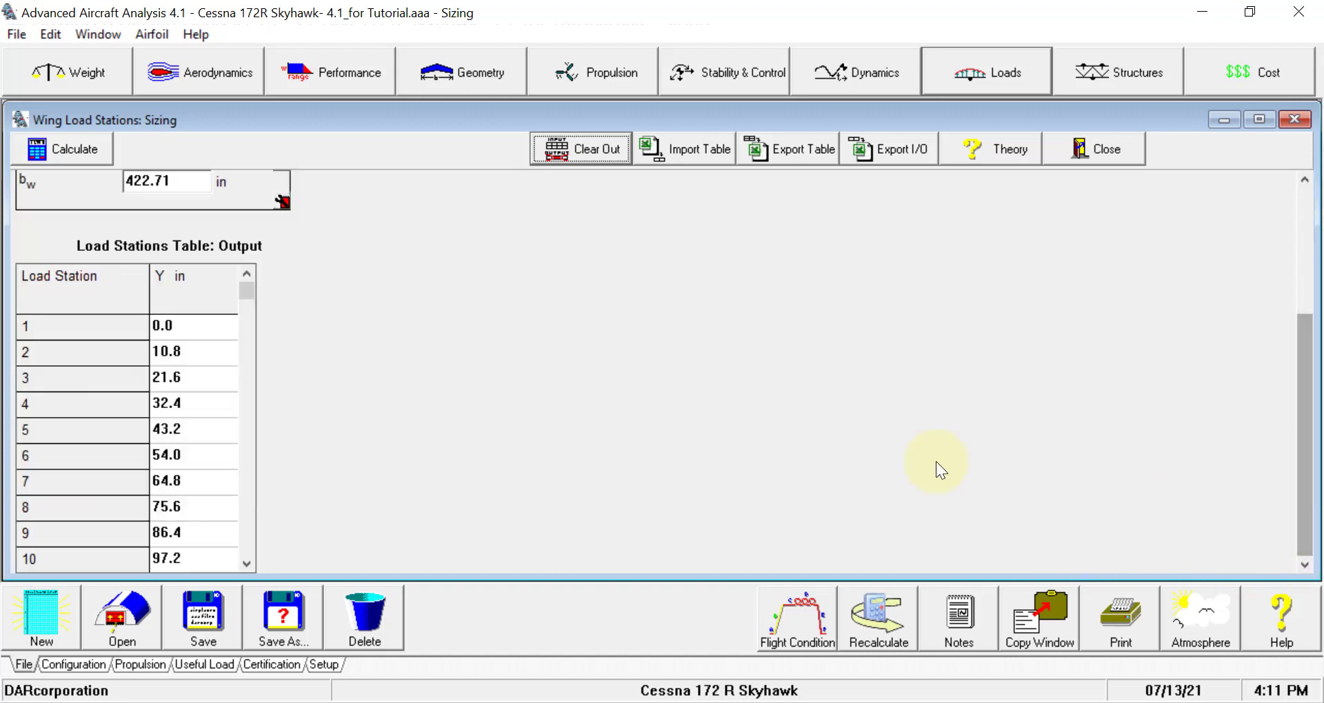
left_click(247, 527)
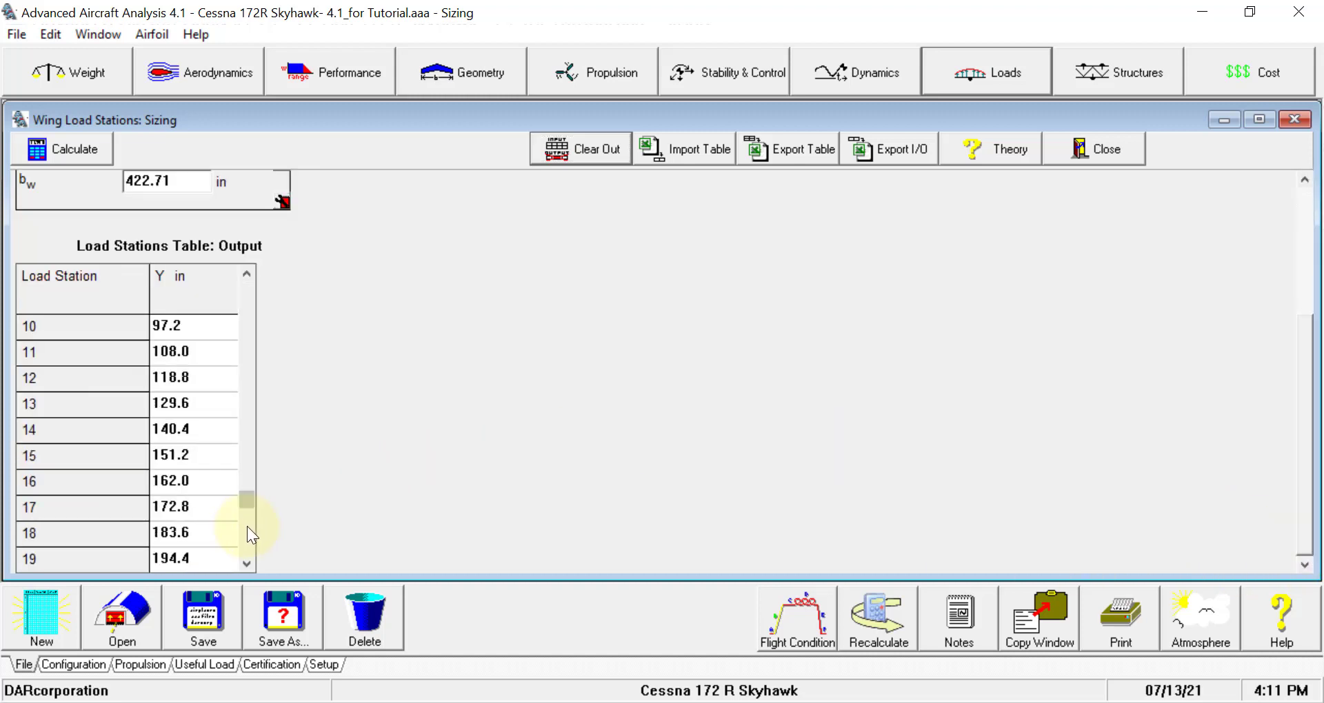
left_click(248, 535)
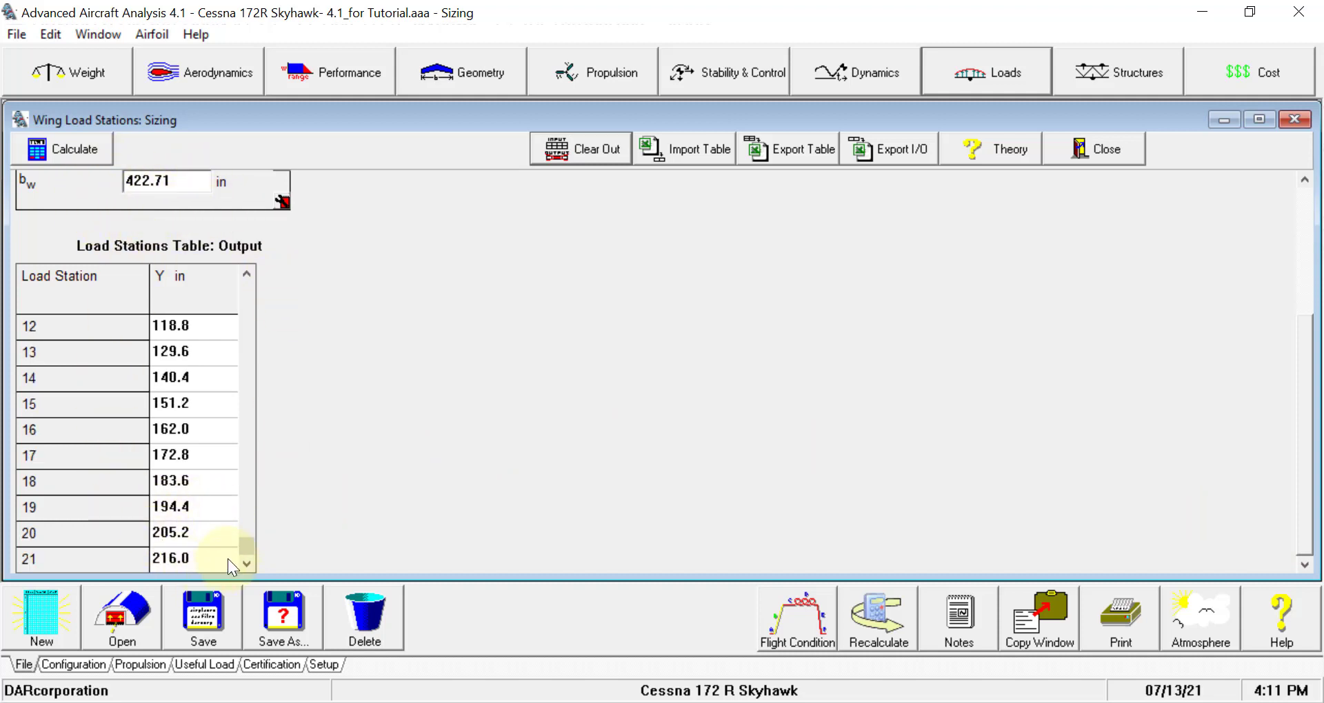
left_click(82, 151)
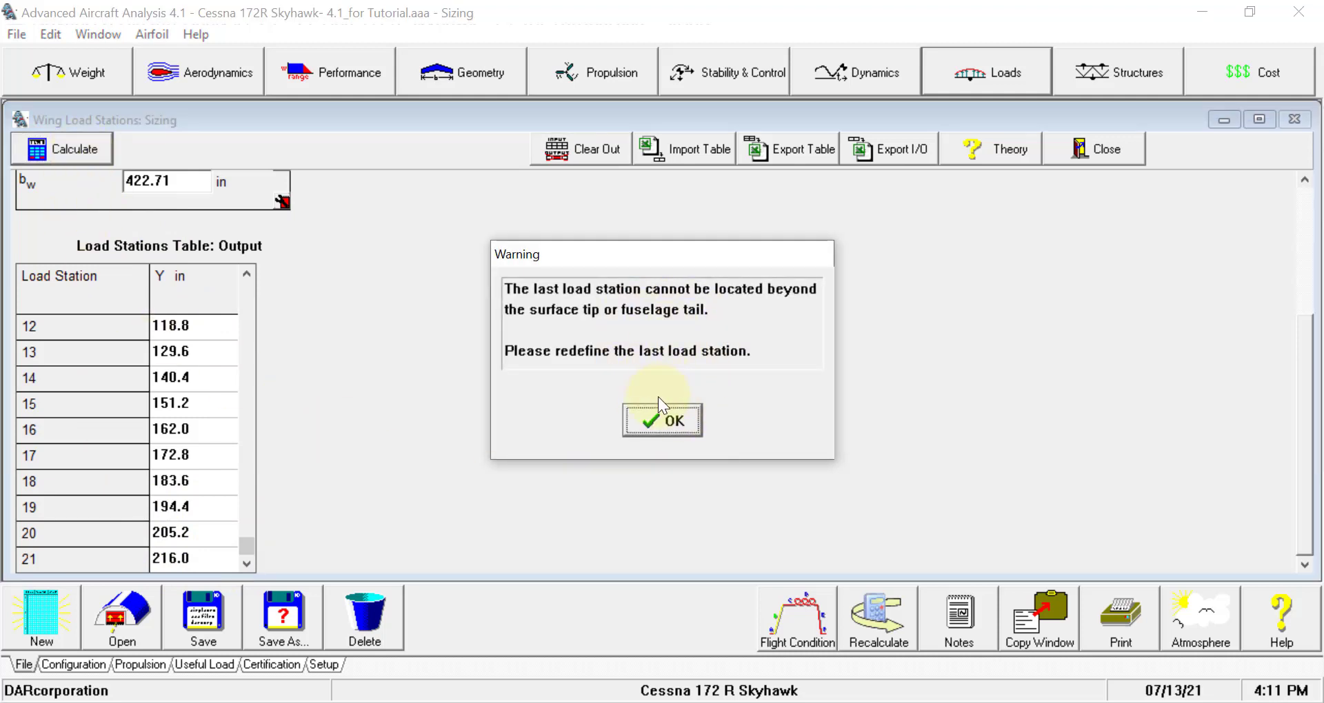
left_click(662, 420)
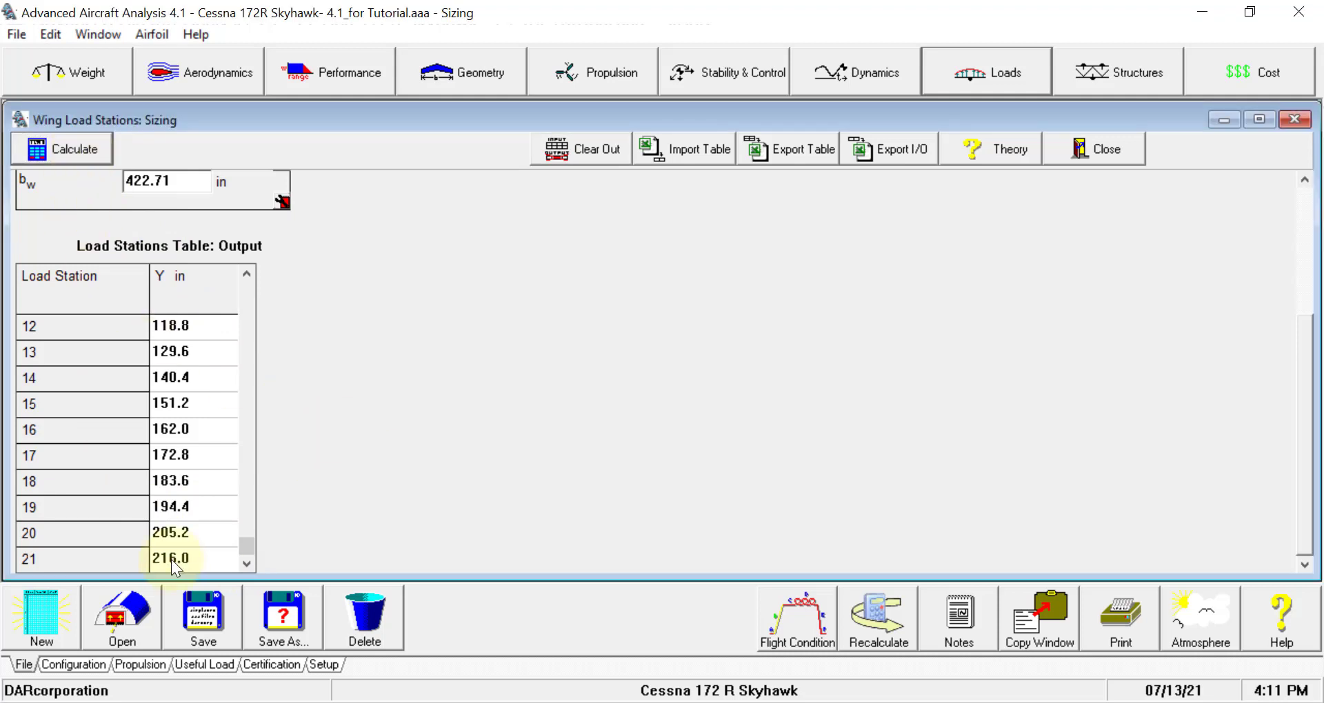
left_click(200, 562)
type("211")
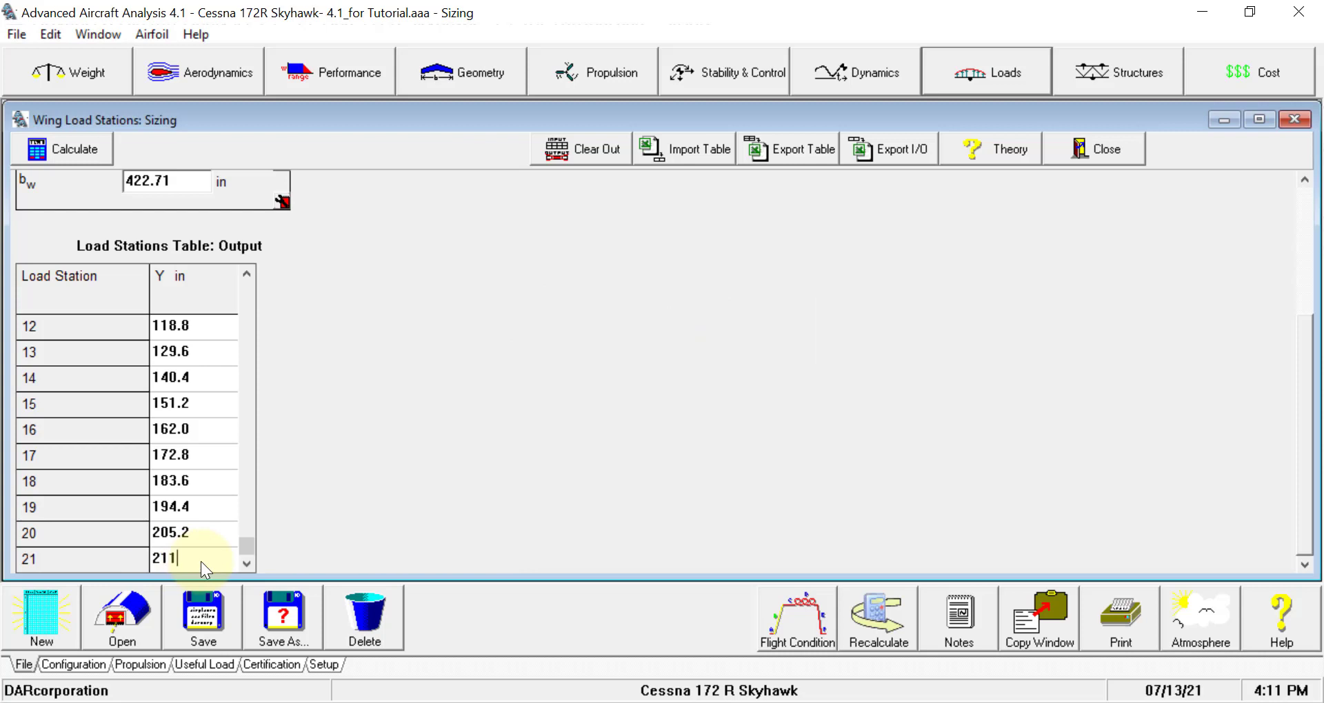
left_click(79, 150)
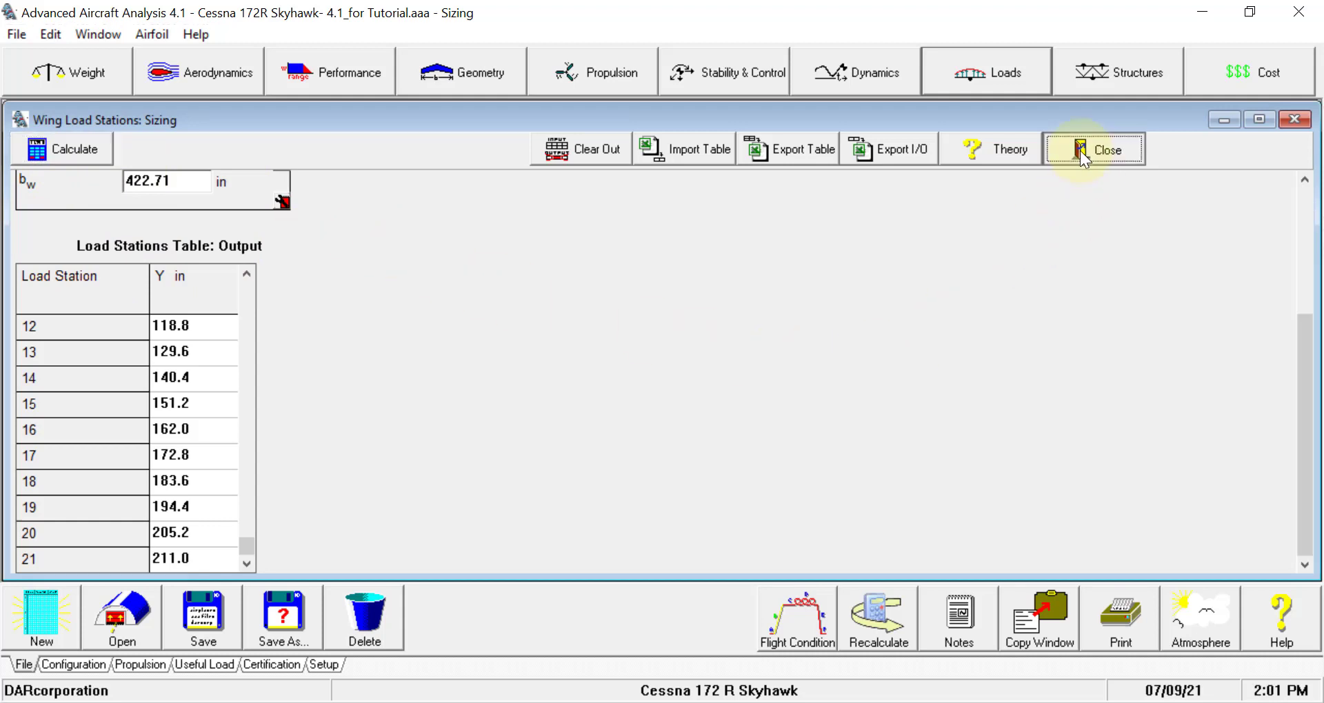
left_click(1081, 154)
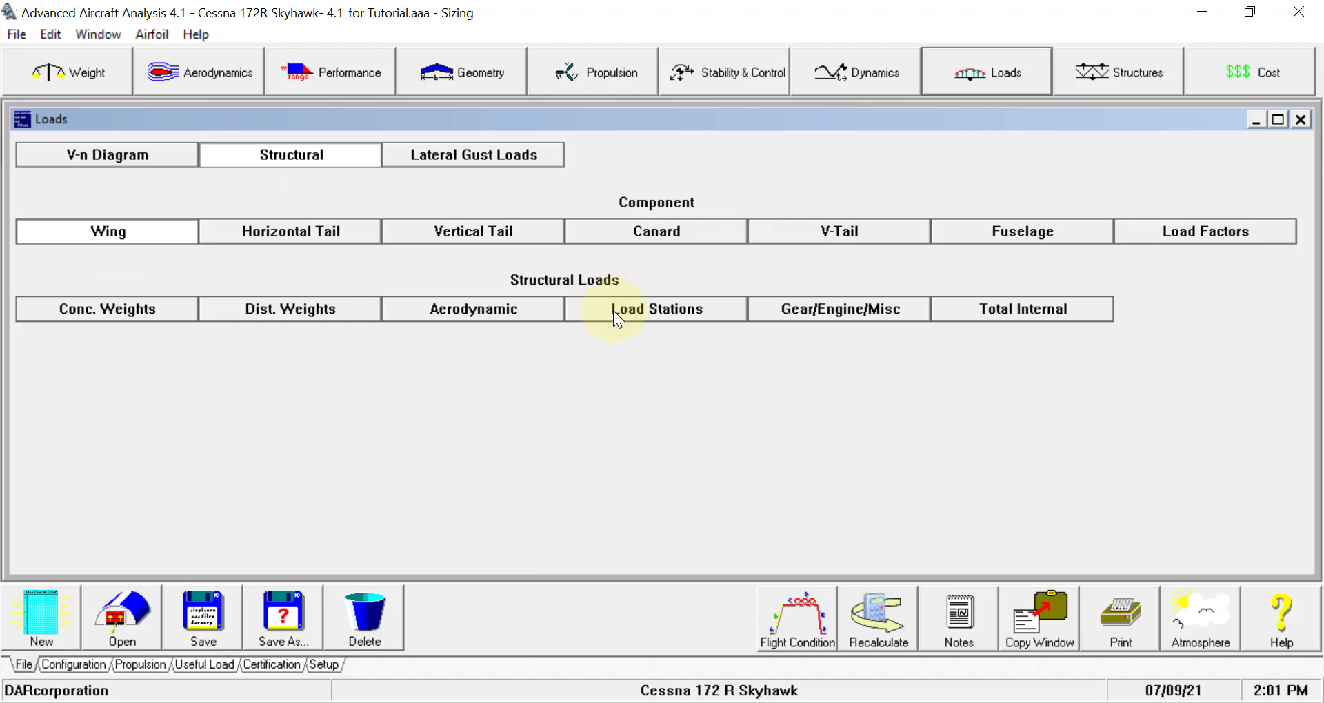
Review the gear/engine/misc load properties, and the input parameters and load stations table of the wing's total internal loads.
left_click(830, 314)
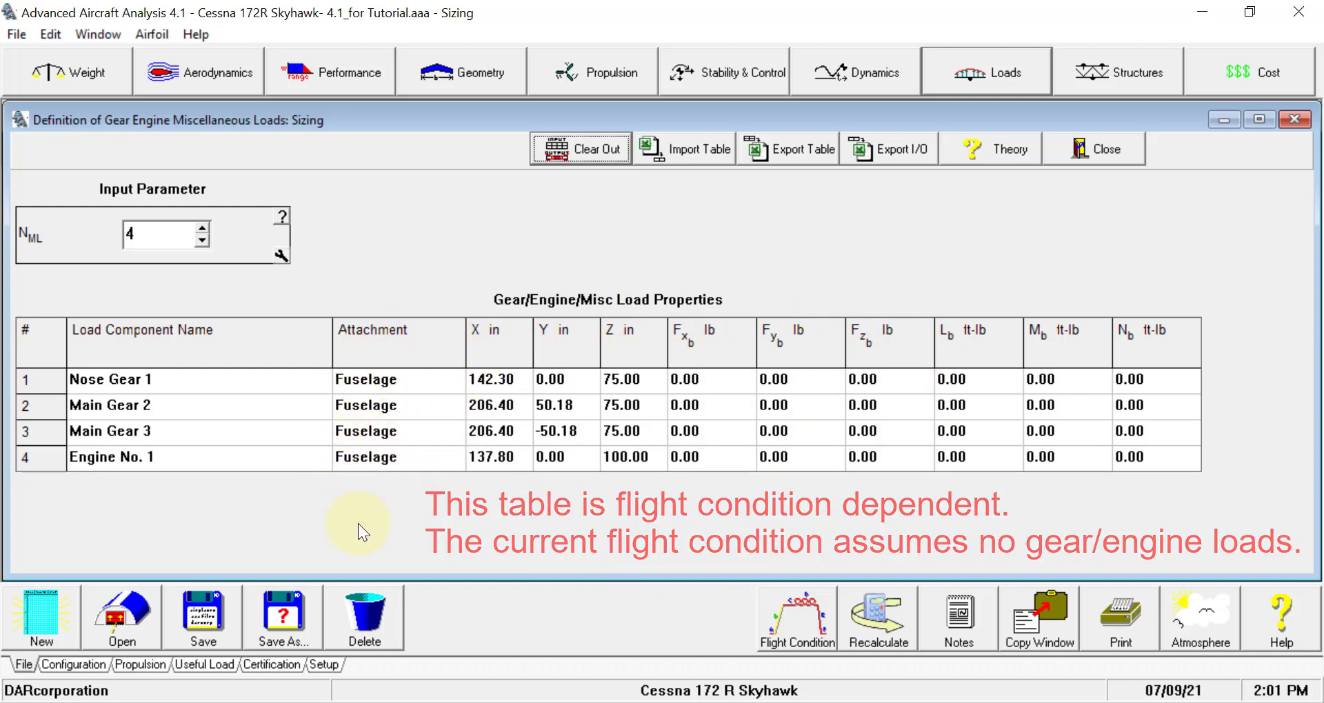
left_click(1118, 160)
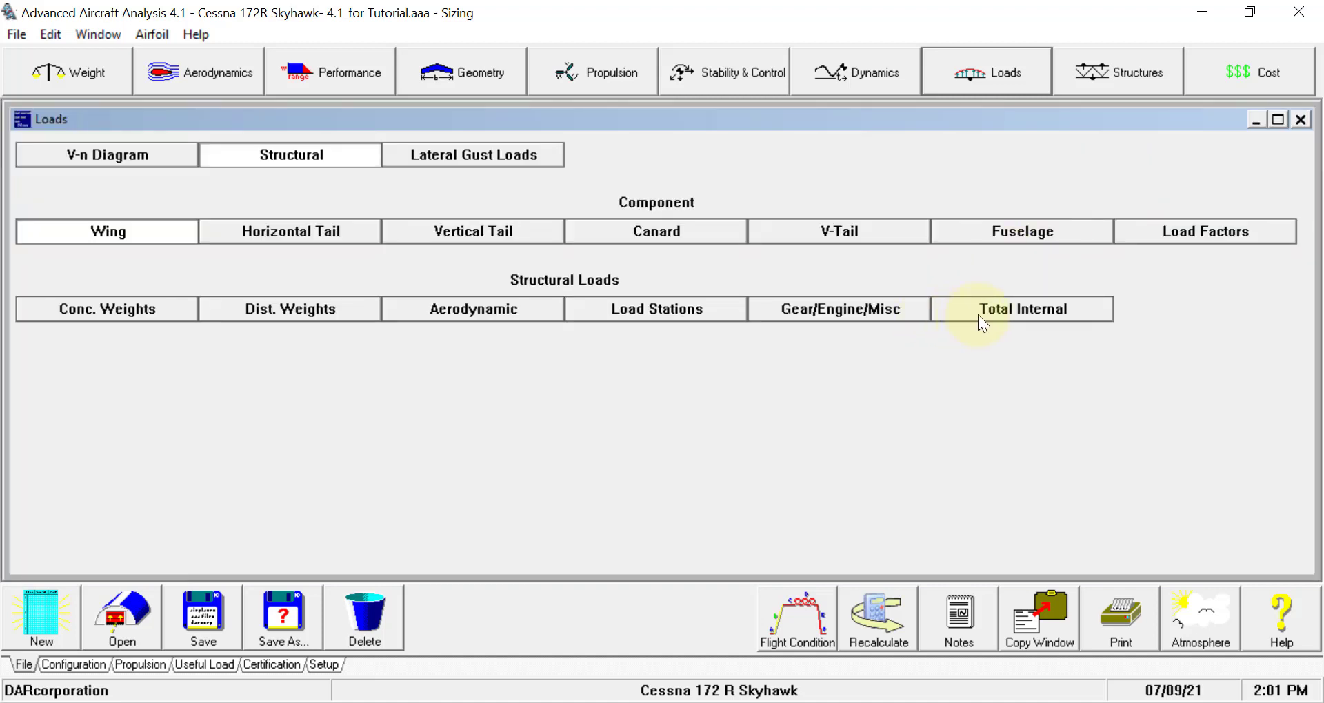
left_click(977, 315)
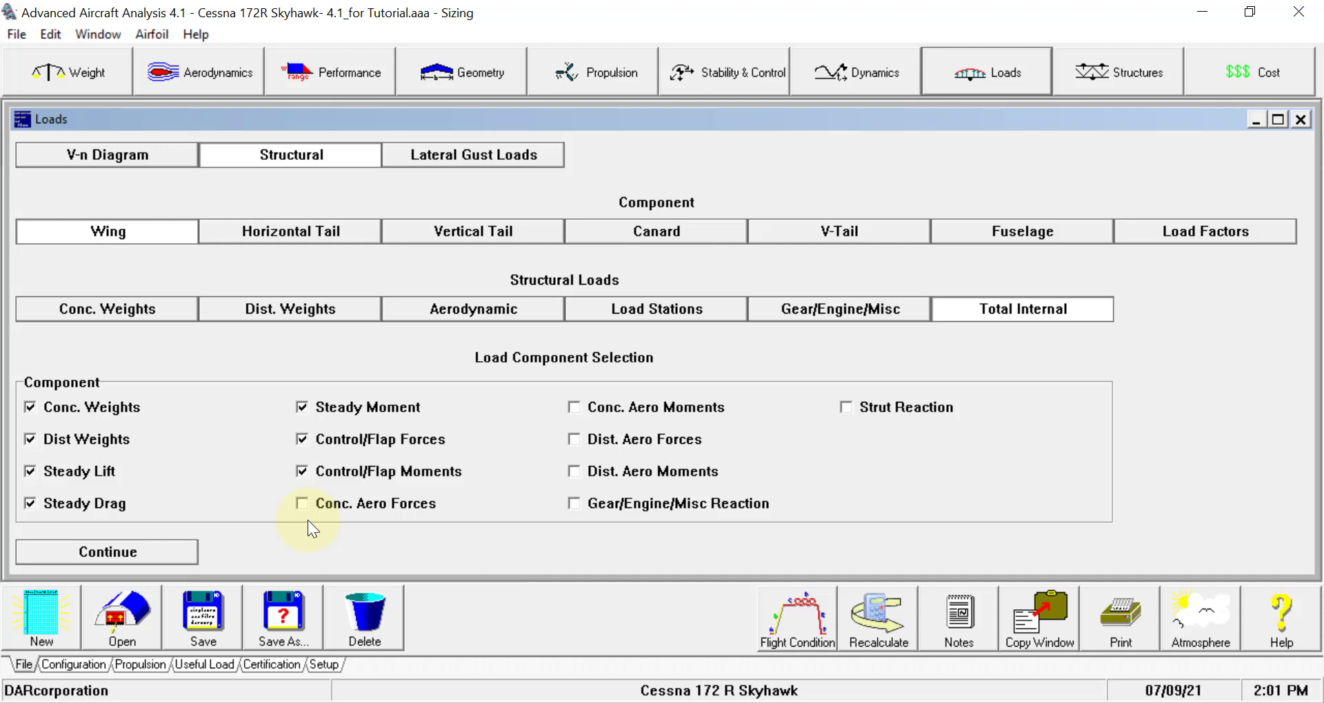
left_click(150, 558)
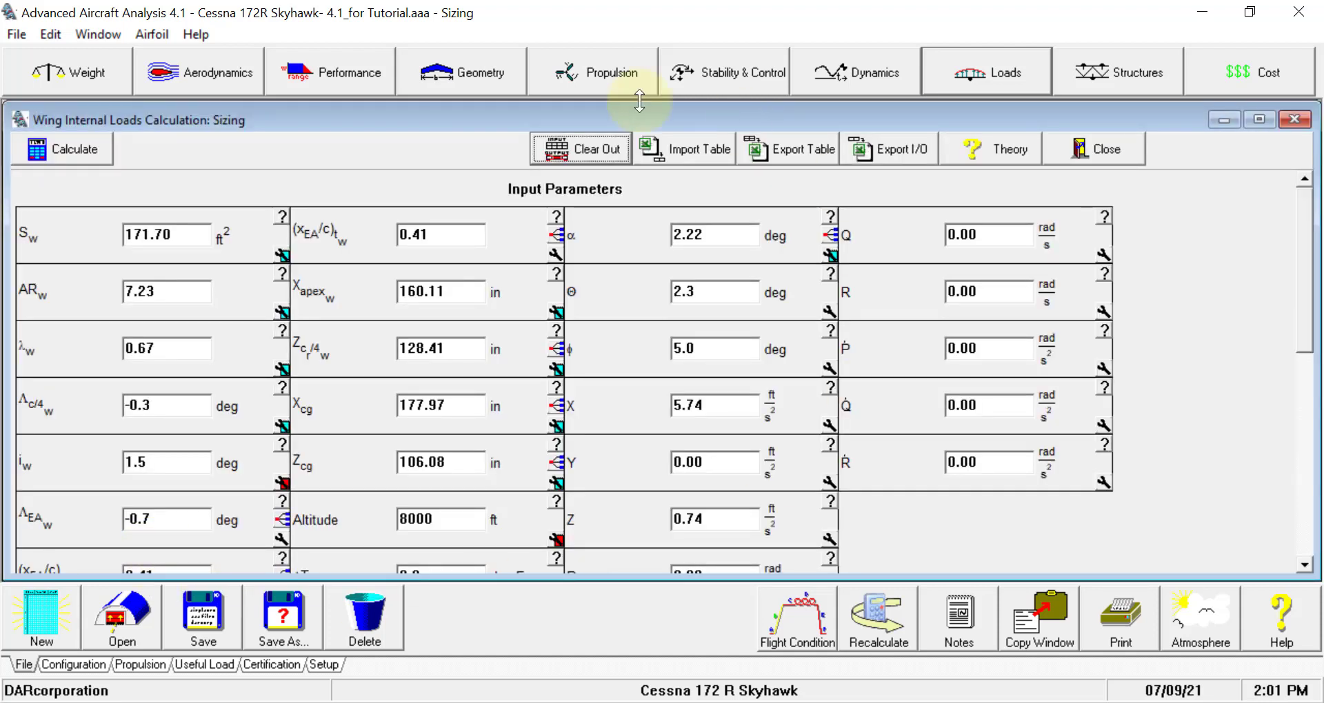
left_click(1303, 492)
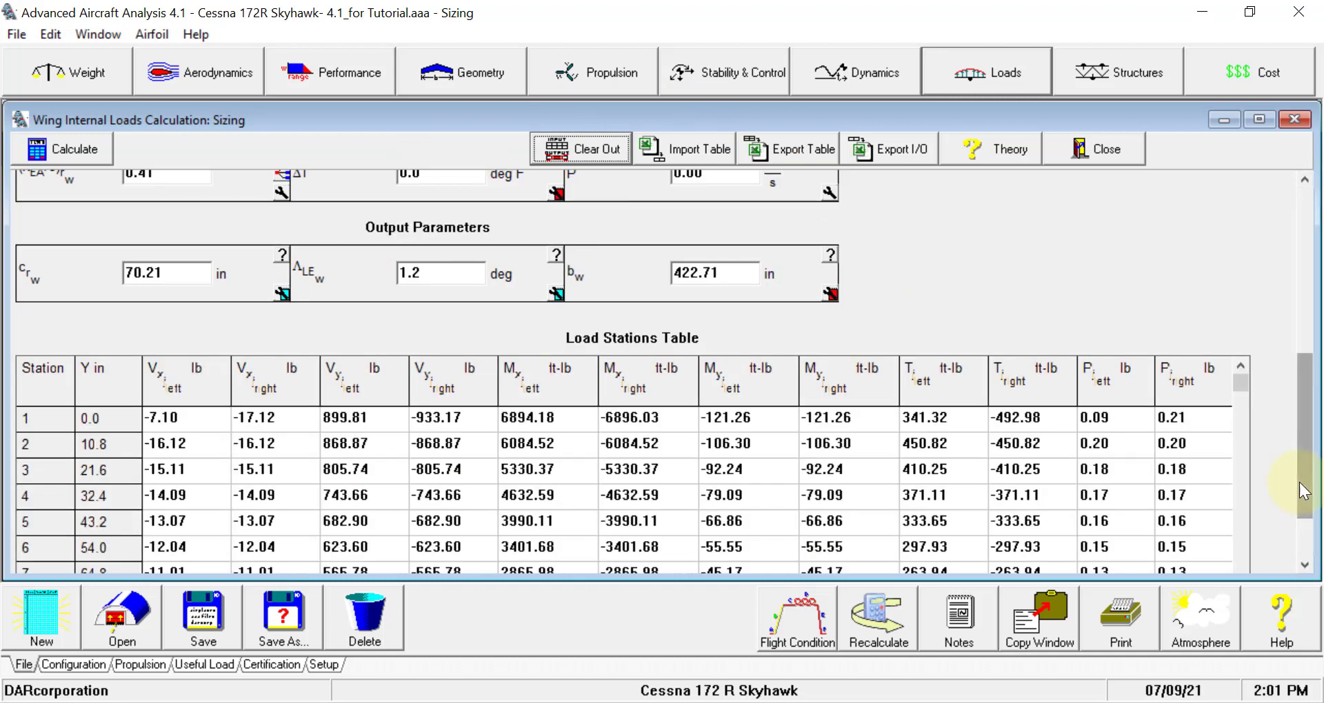
left_click(1304, 322)
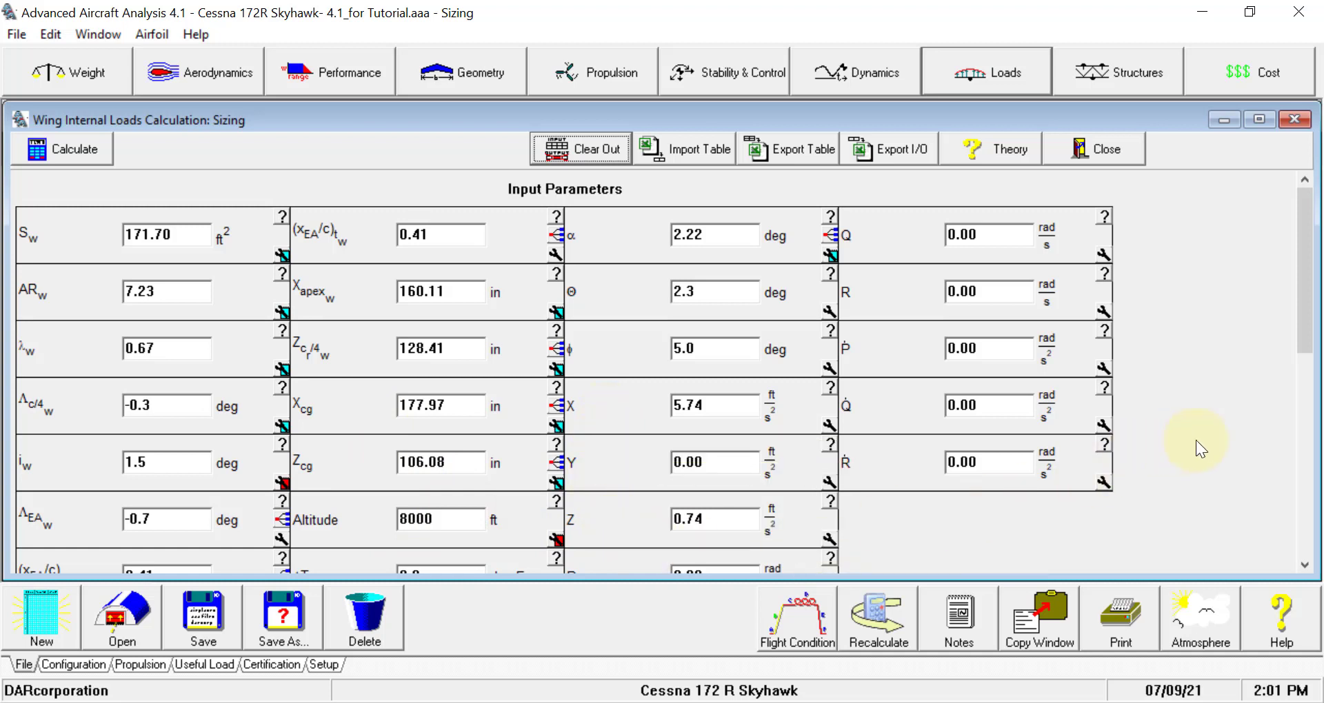
left_click_drag(1304, 349, 1304, 475)
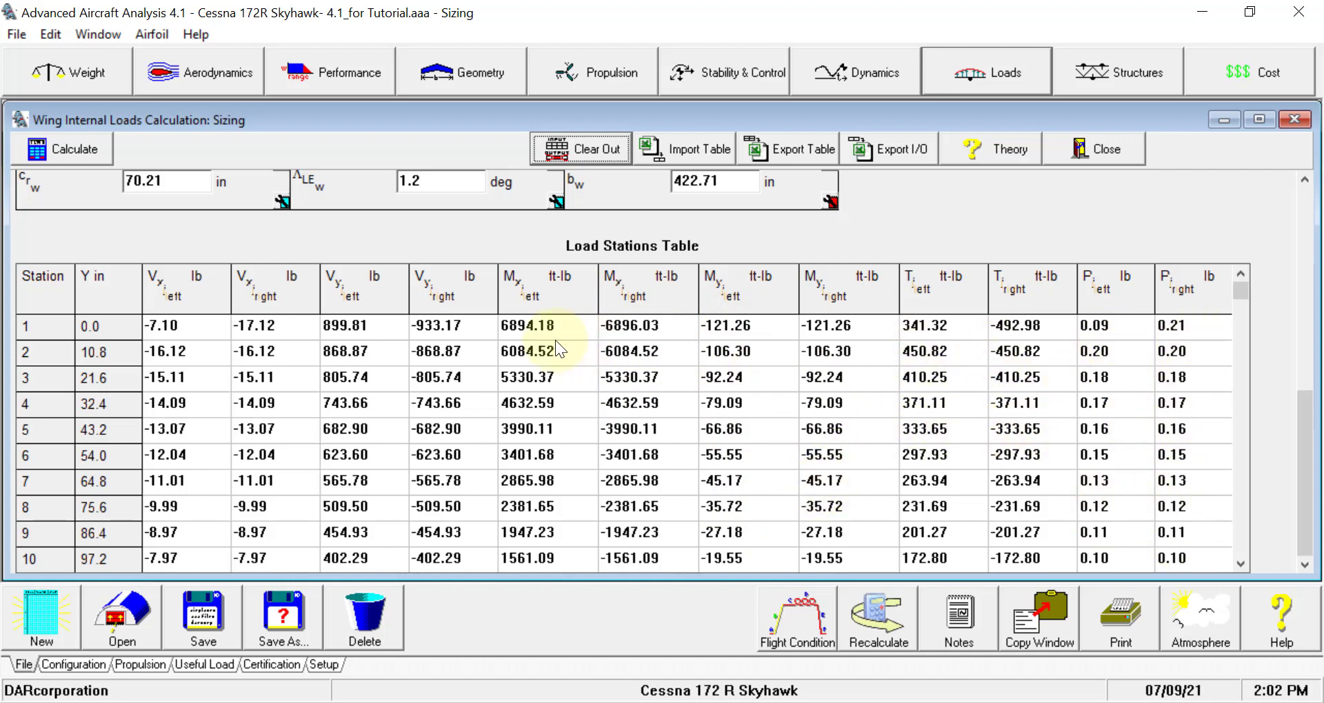
Calculate the wing internal loads at all load stations and close the calculation.
left_click(69, 150)
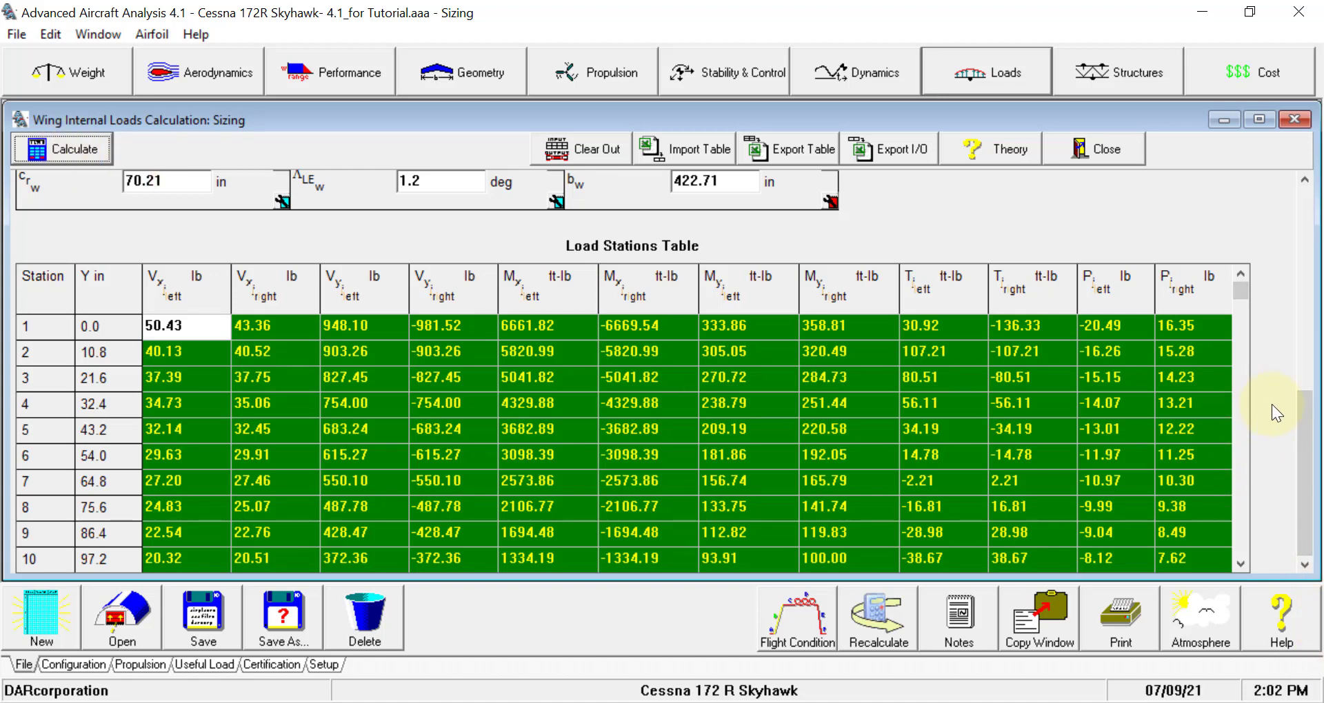
left_click(1305, 375)
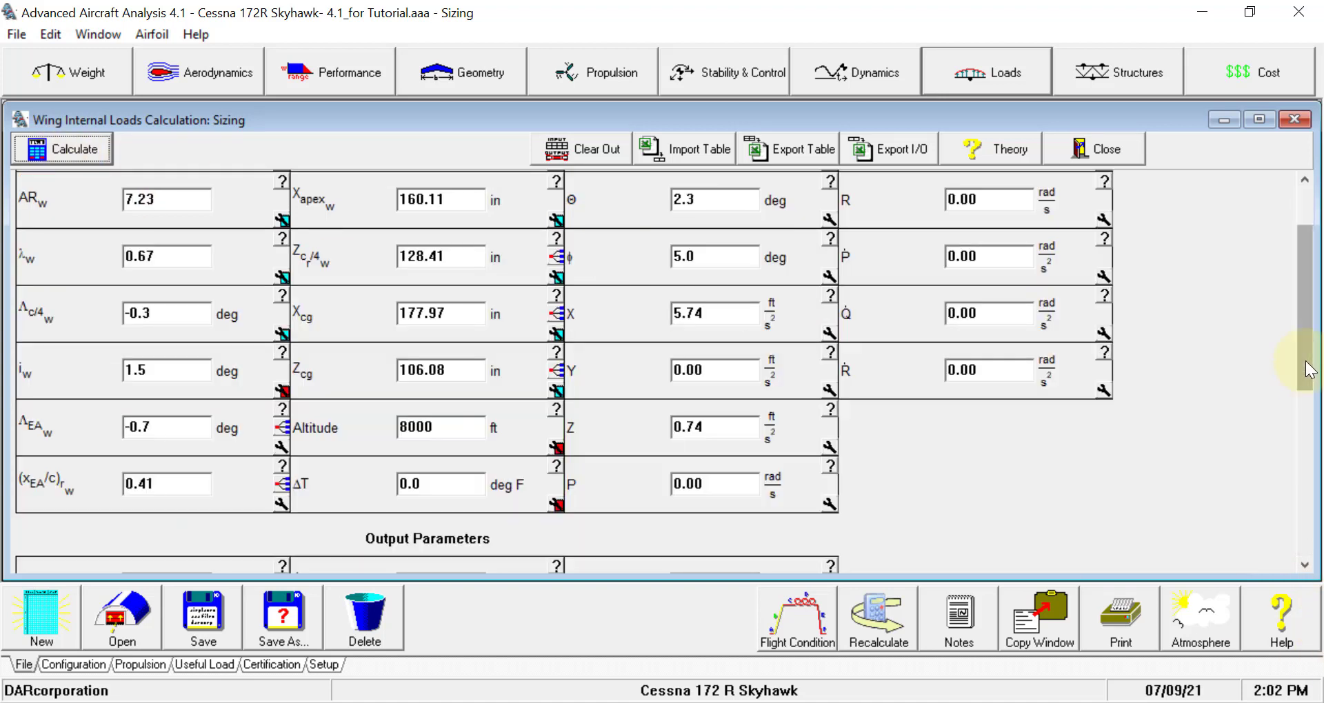
scroll(1284, 215, "up", 1)
left_click(1123, 155)
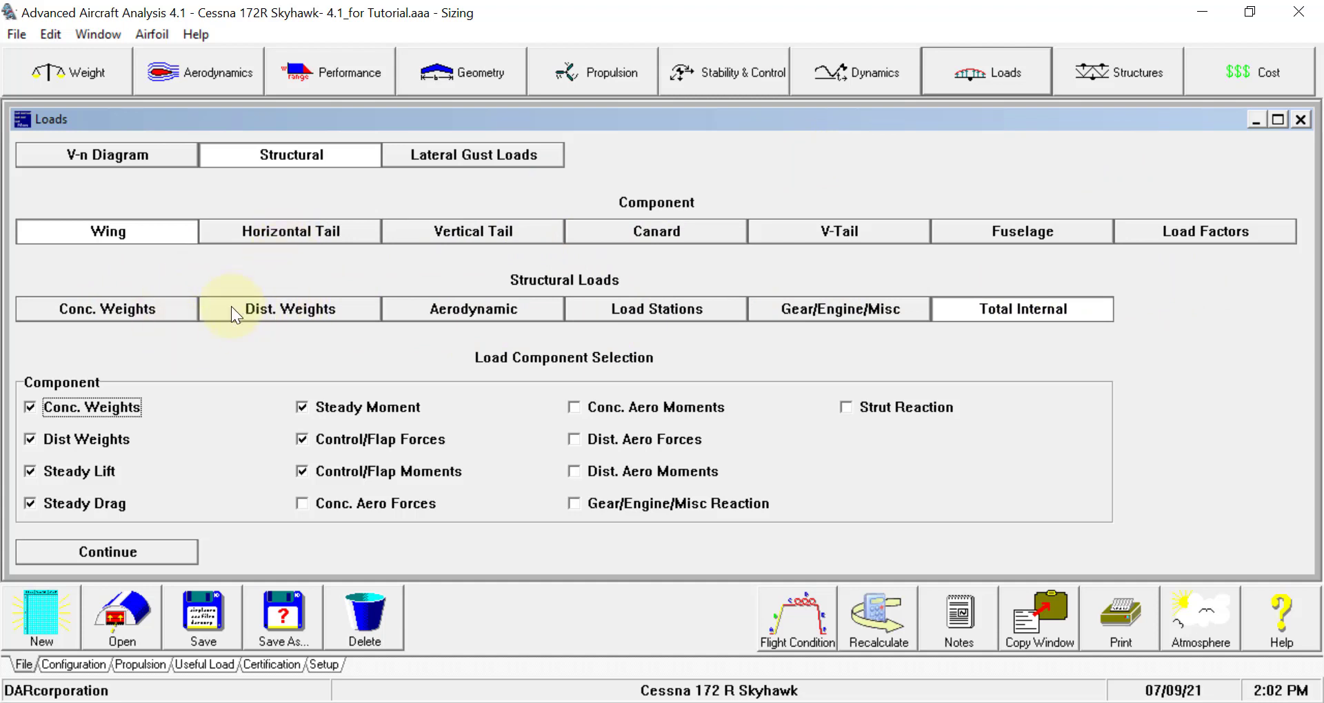
Look over the structural load options available for the horizontal tail, vertical tail and fuselage.
left_click(277, 230)
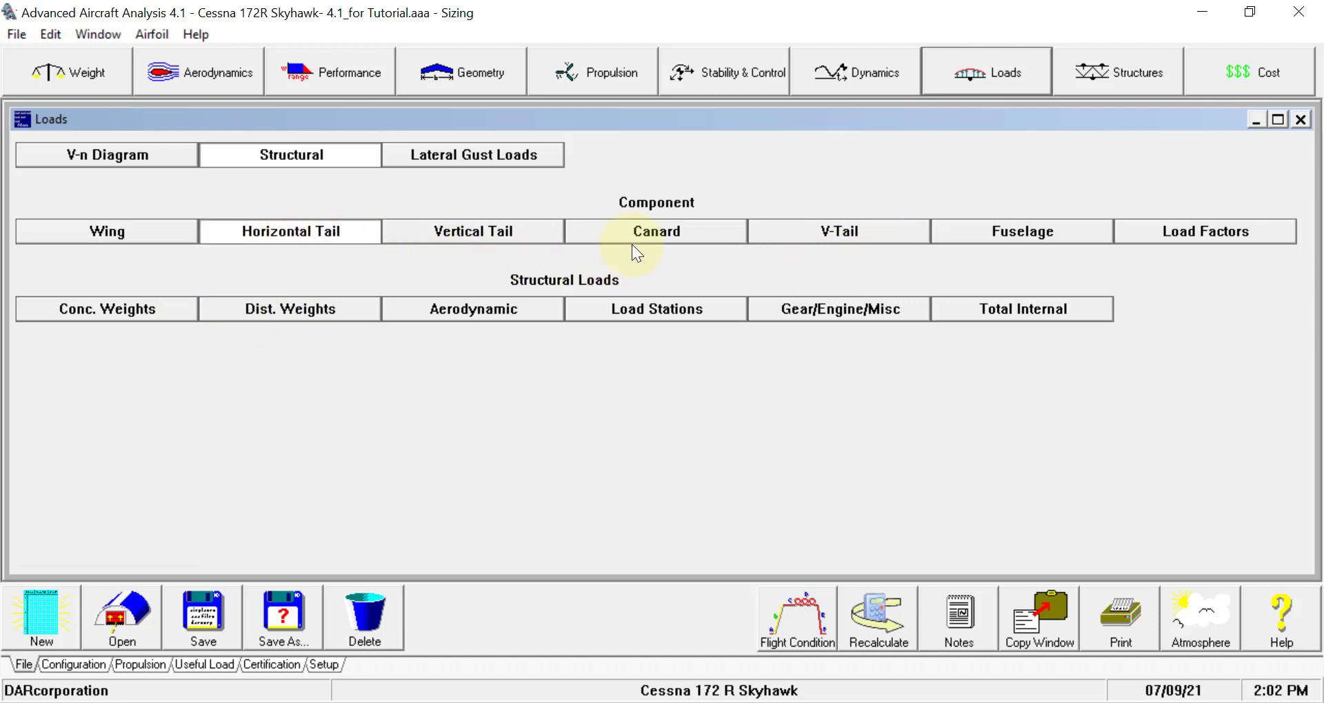
left_click(525, 242)
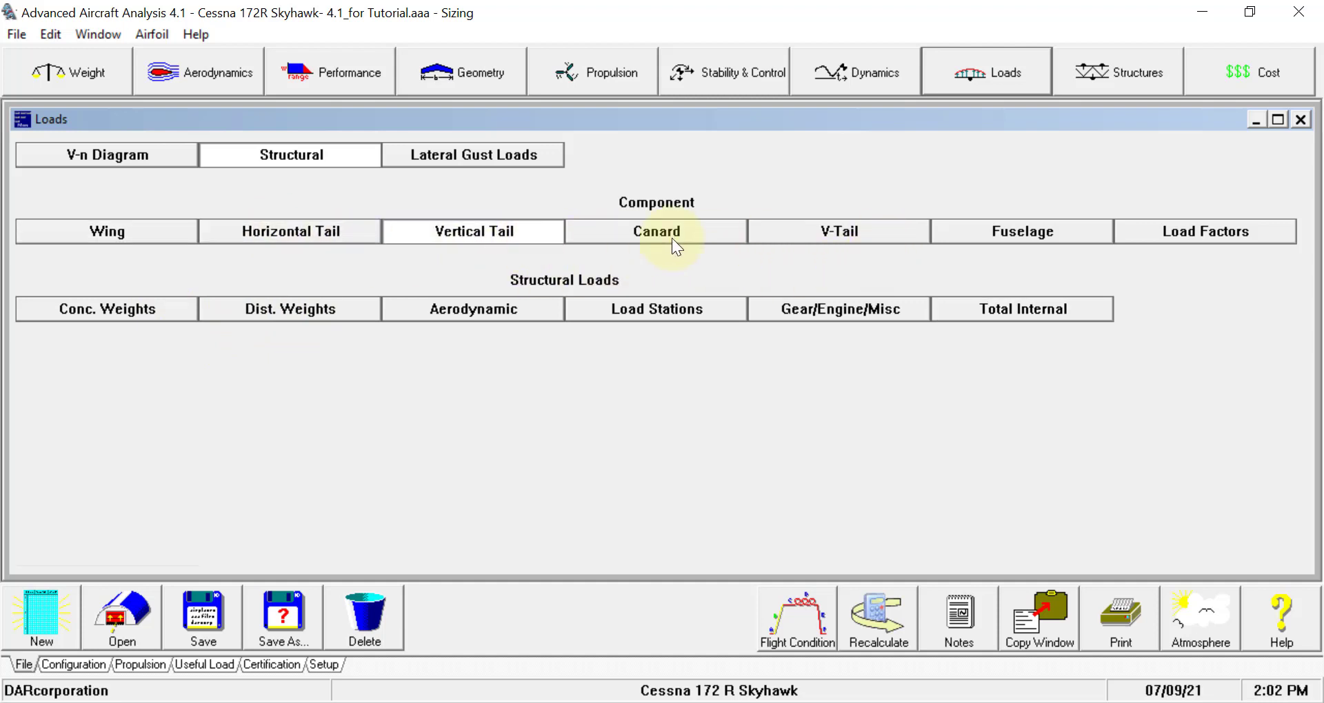
left_click(994, 233)
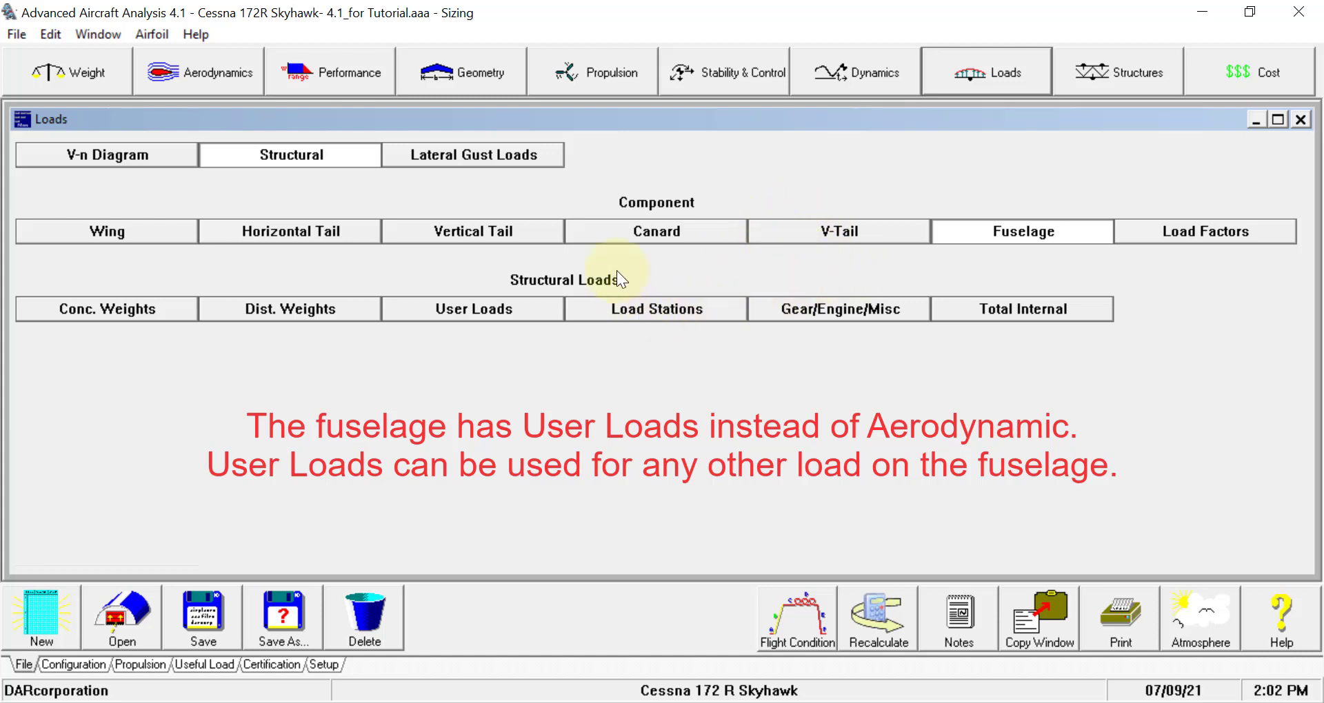
Calculate the lateral gust loads on the vertical tail from the existing input parameters.
left_click(498, 161)
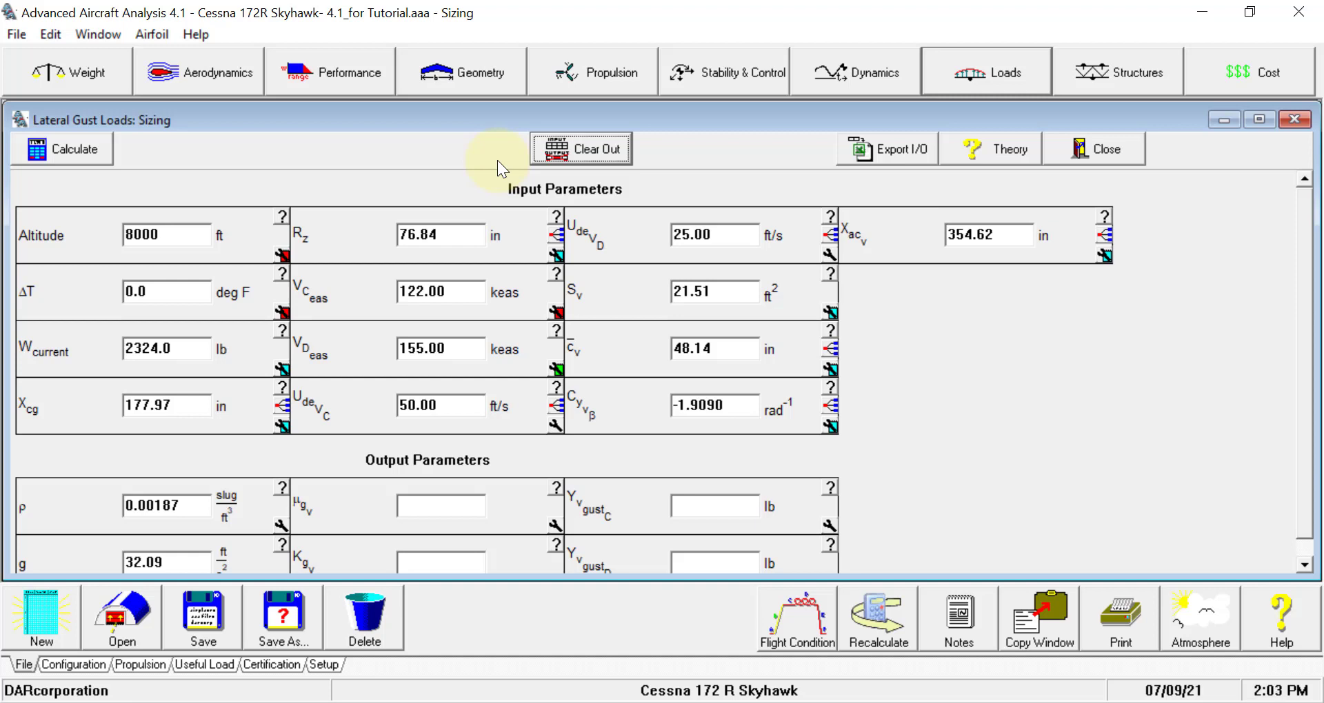
left_click(73, 148)
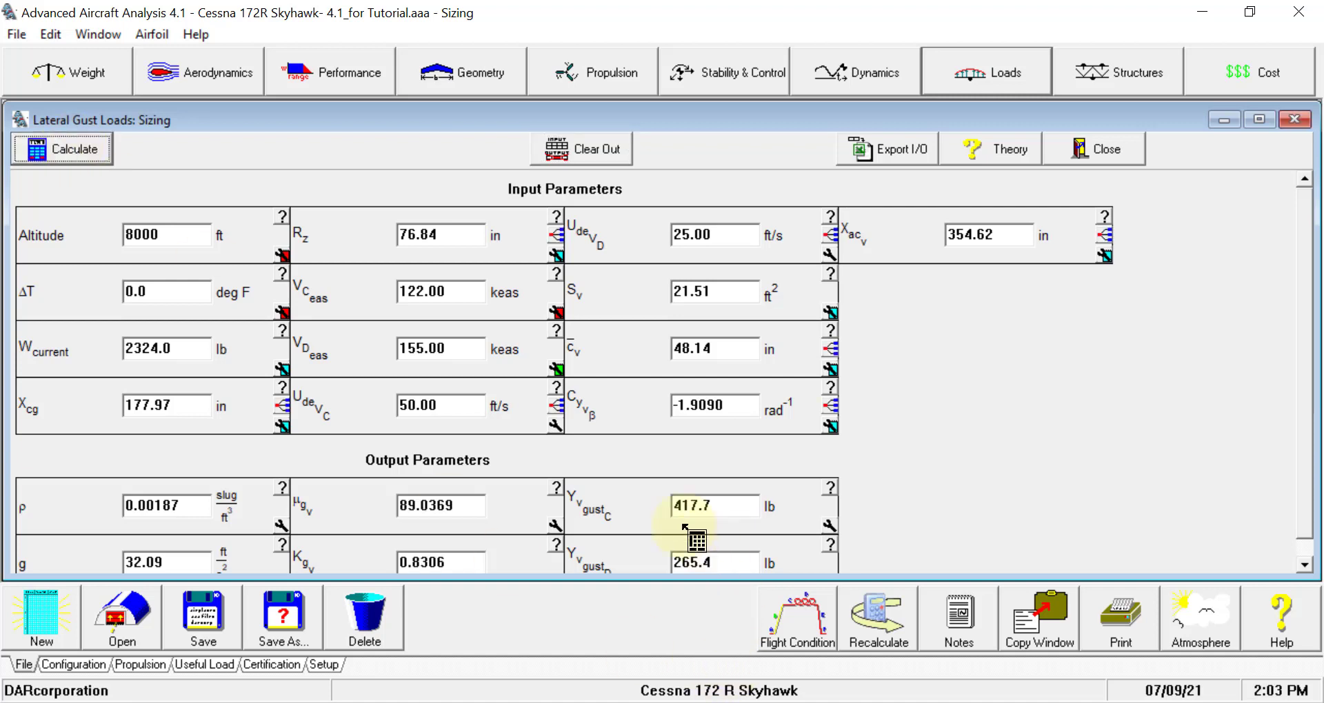